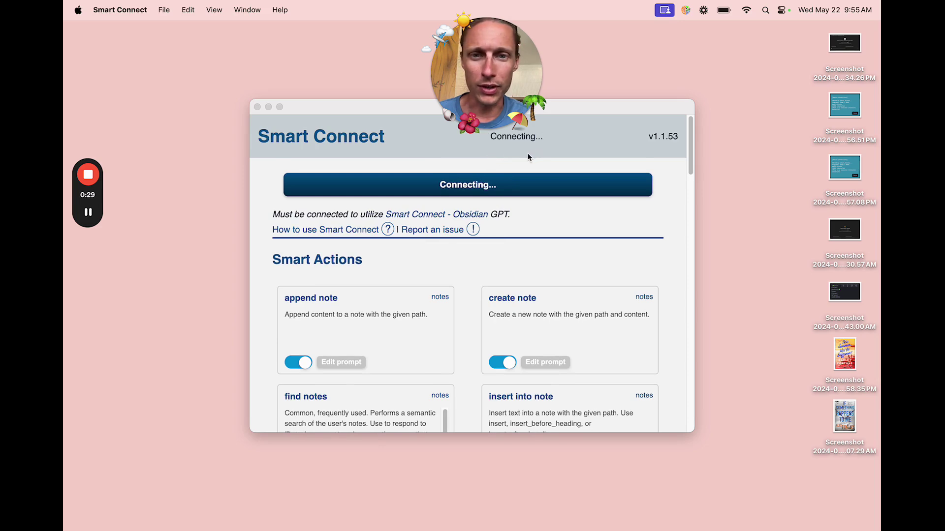
pyautogui.scroll(-1, 512, 250)
pyautogui.scroll(-1, 511, 250)
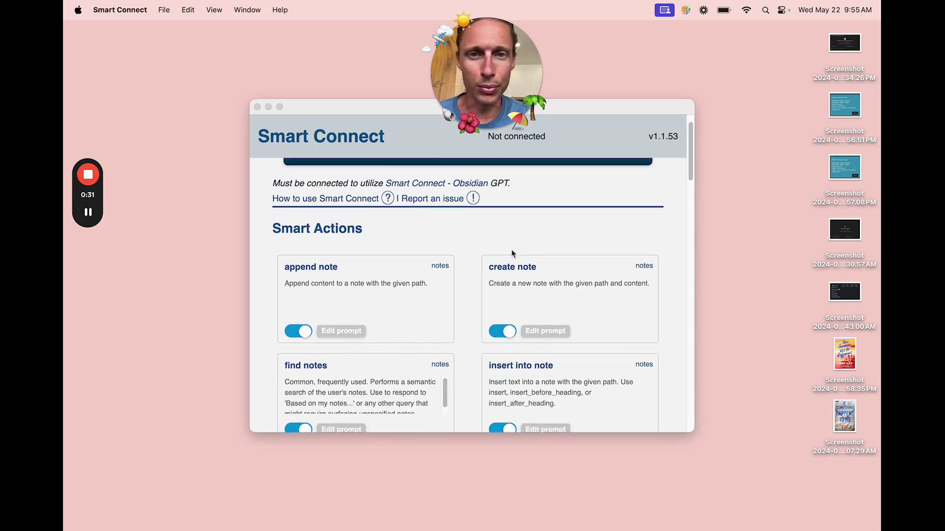
pyautogui.scroll(-3, 511, 251)
pyautogui.scroll(-5, 512, 251)
pyautogui.scroll(-5, 511, 251)
pyautogui.scroll(-5, 512, 249)
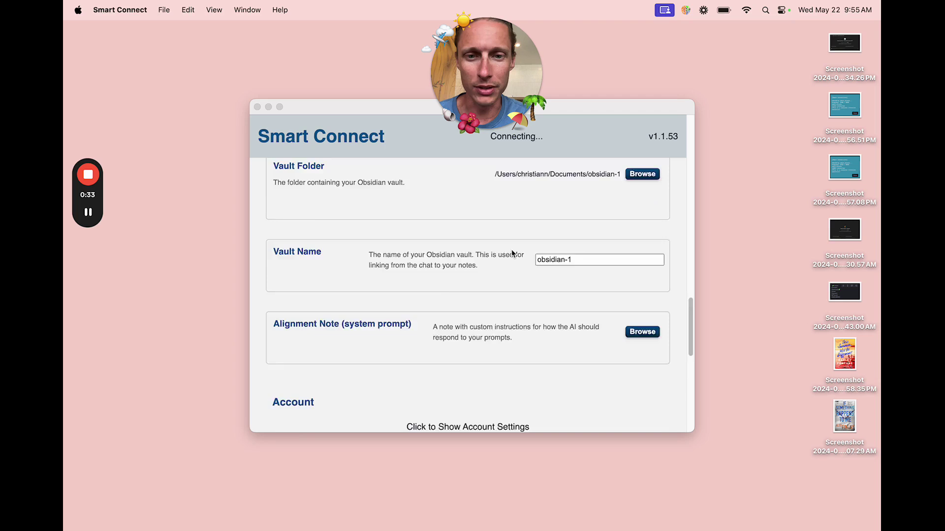
pyautogui.scroll(-3, 512, 249)
pyautogui.scroll(-2, 512, 250)
pyautogui.scroll(-1, 512, 250)
pyautogui.scroll(-3, 511, 249)
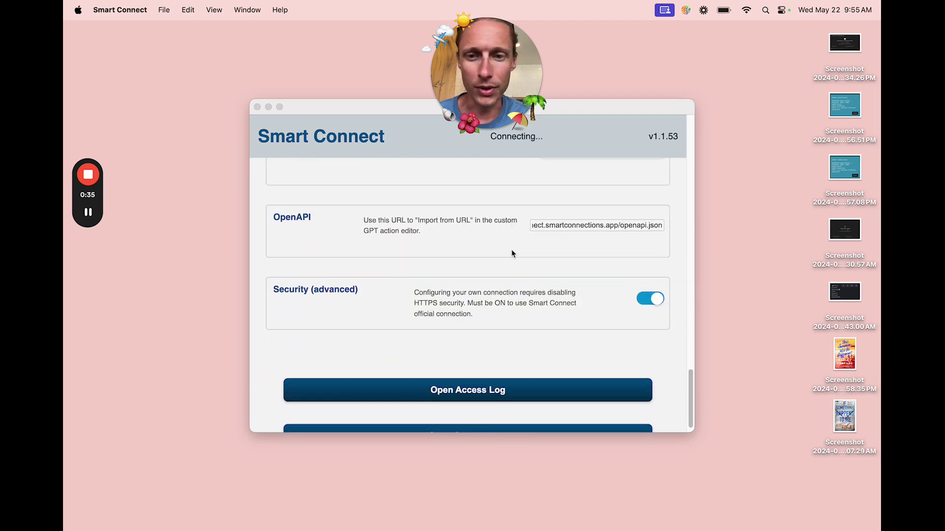
pyautogui.scroll(-1, 517, 254)
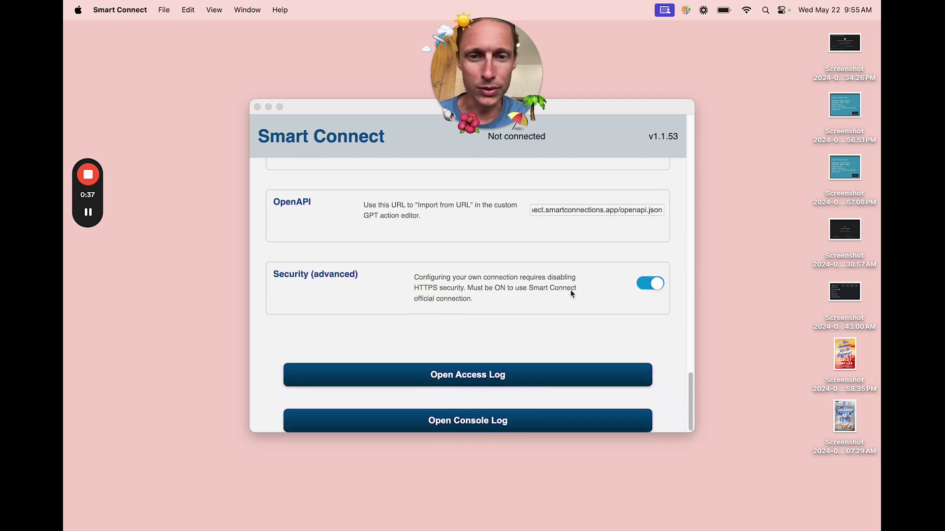
# Turn off Smart Connect's HTTPS security and set the server hostname to localhost
pyautogui.click(651, 285)
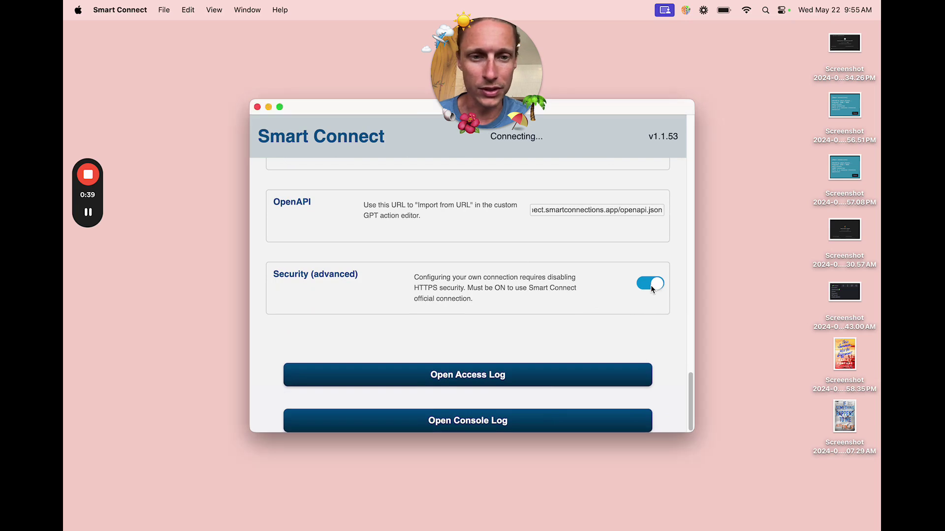
pyautogui.click(650, 285)
pyautogui.scroll(10, 515, 268)
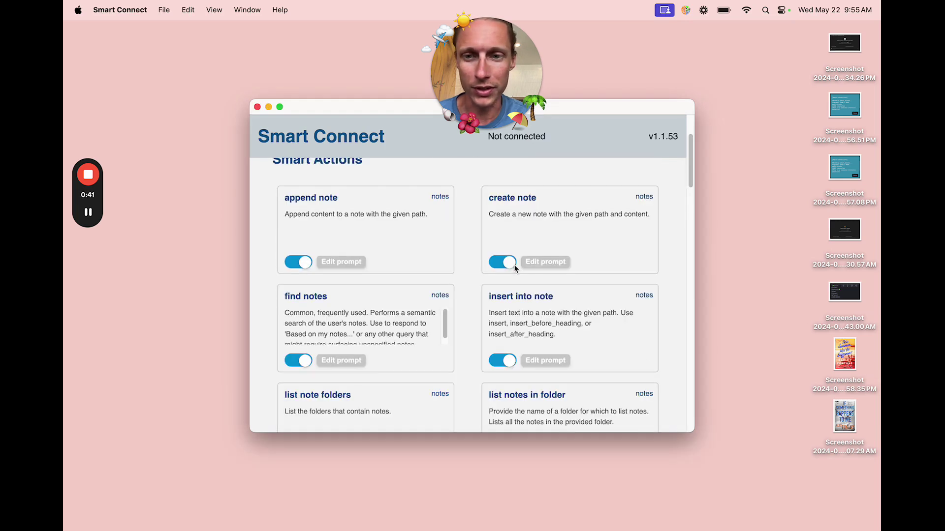
pyautogui.scroll(3, 515, 268)
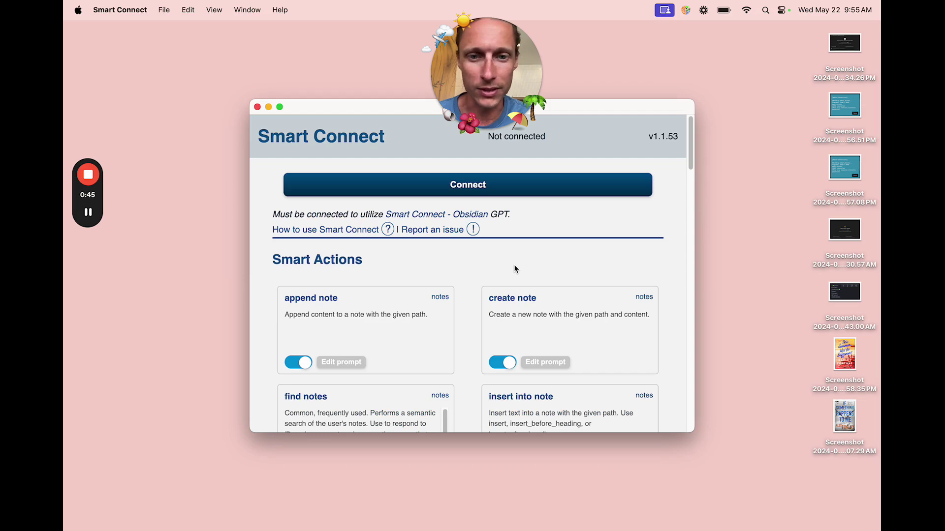
pyautogui.scroll(-15, 514, 268)
pyautogui.scroll(1, 514, 268)
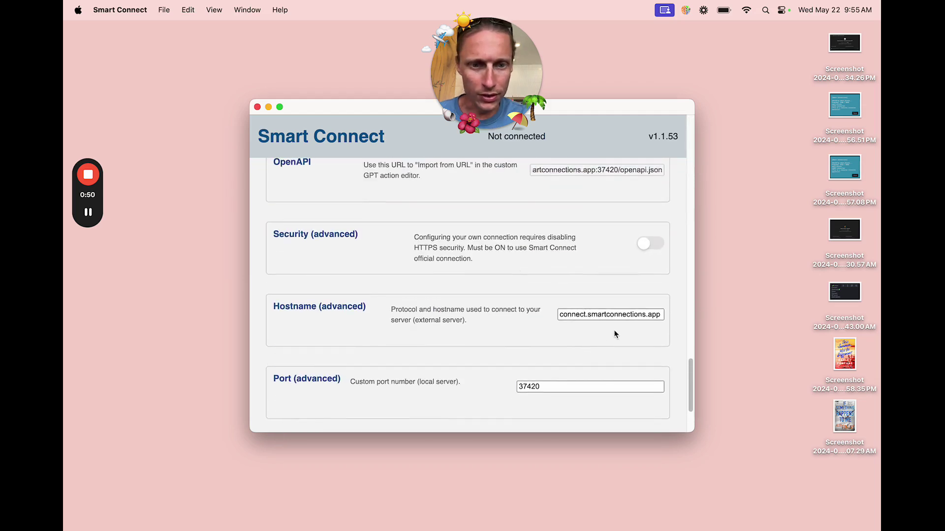
pyautogui.click(598, 314)
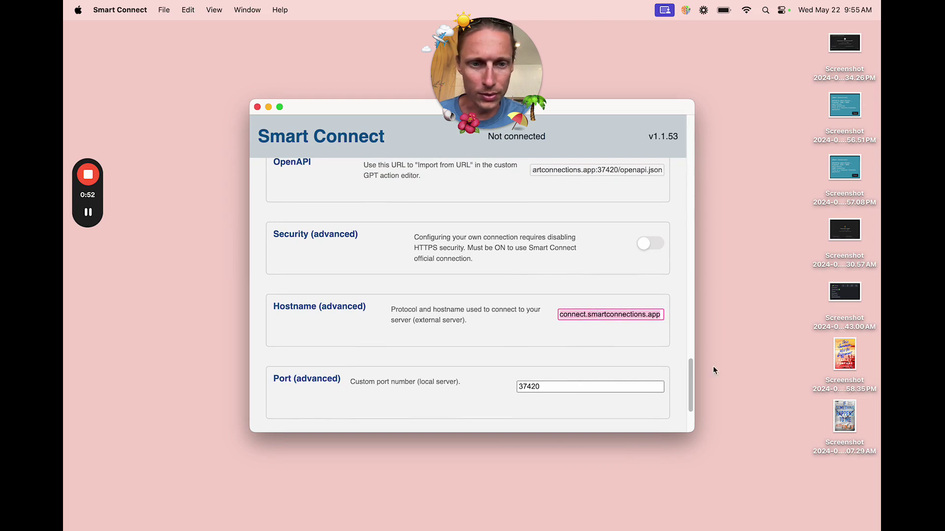
pyautogui.write('localhost')
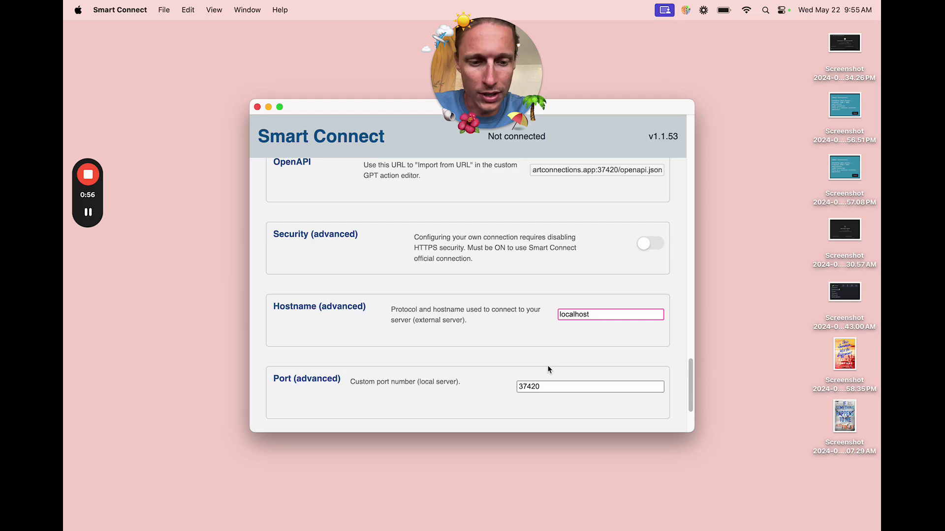
pyautogui.scroll(-2, 548, 369)
pyautogui.press('Return')
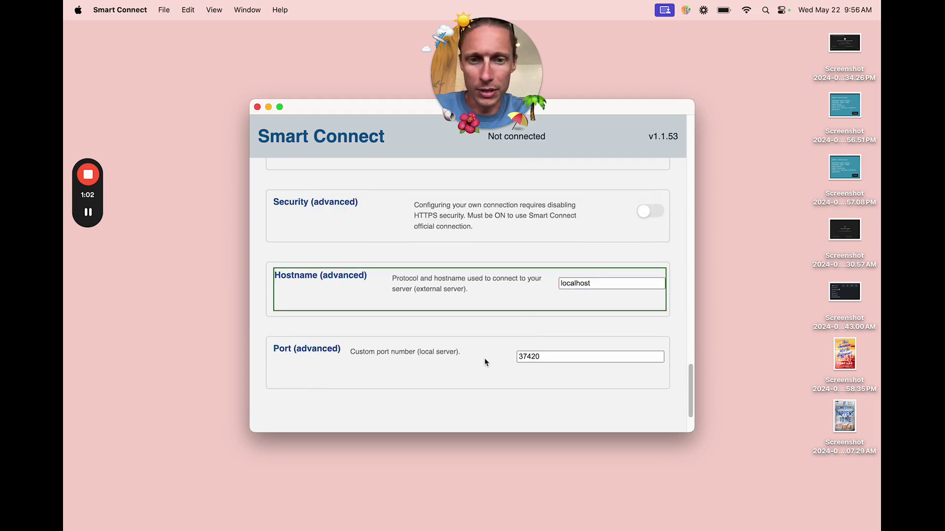
pyautogui.scroll(5, 484, 358)
pyautogui.scroll(5, 484, 358)
pyautogui.scroll(5, 485, 358)
pyautogui.scroll(2, 485, 358)
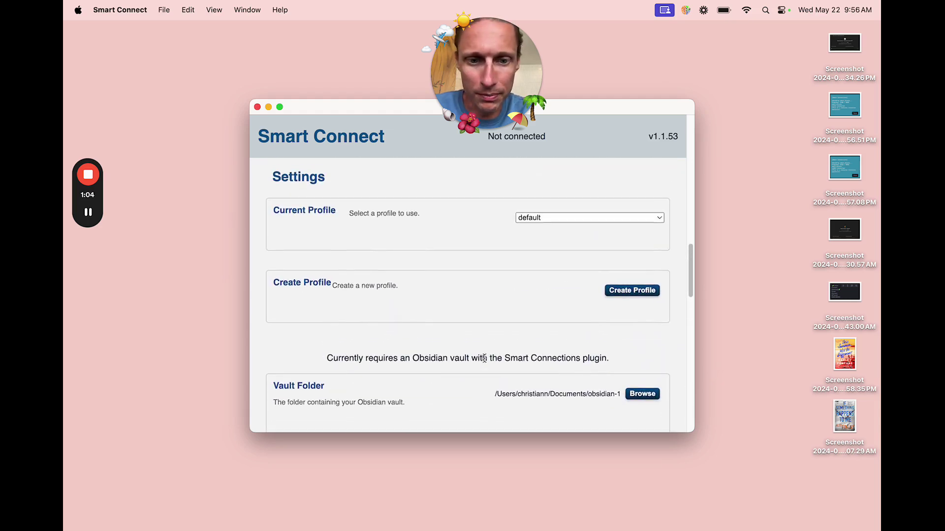
pyautogui.scroll(-1, 484, 358)
pyautogui.scroll(-3, 484, 359)
pyautogui.scroll(-2, 484, 358)
pyautogui.scroll(-3, 484, 359)
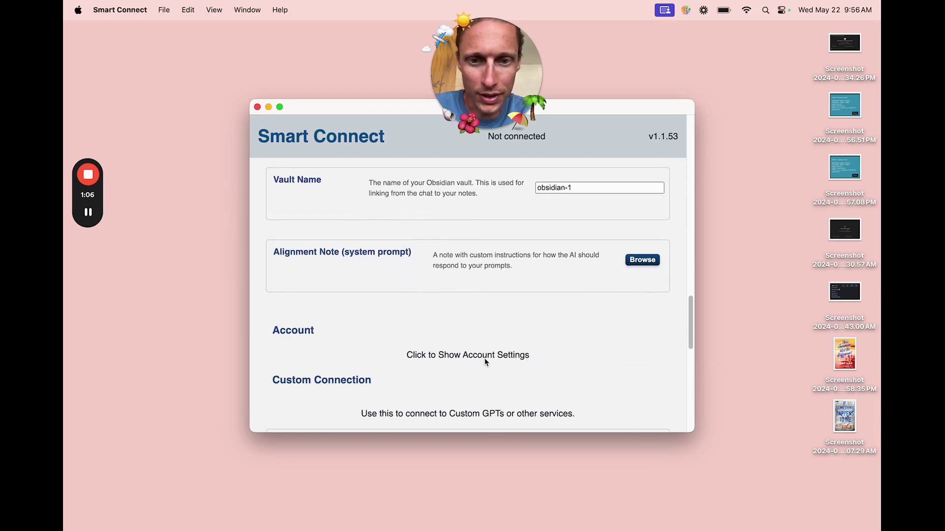
pyautogui.scroll(-1, 484, 358)
pyautogui.scroll(1, 485, 358)
pyautogui.scroll(5, 485, 358)
pyautogui.scroll(5, 485, 359)
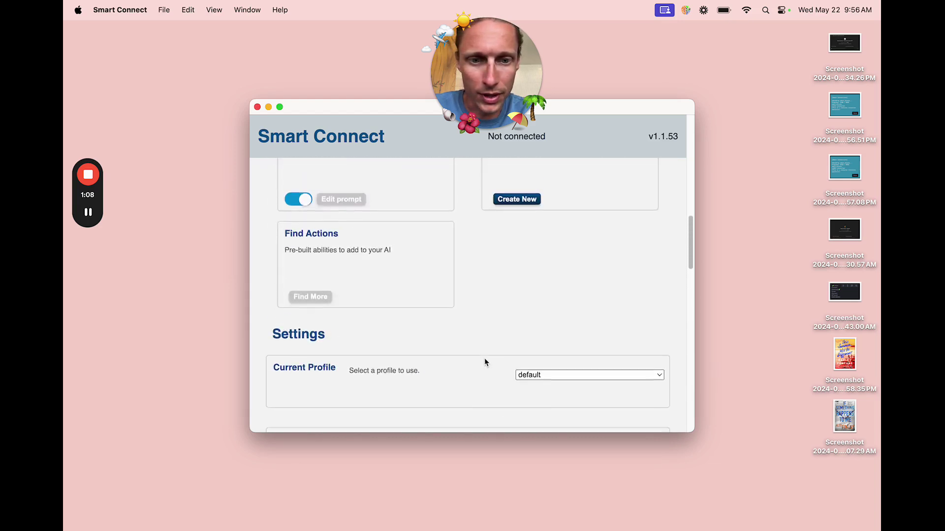
pyautogui.scroll(-5, 484, 358)
pyautogui.scroll(-5, 485, 359)
# Clear the account email and connection key in the account settings
pyautogui.click(494, 259)
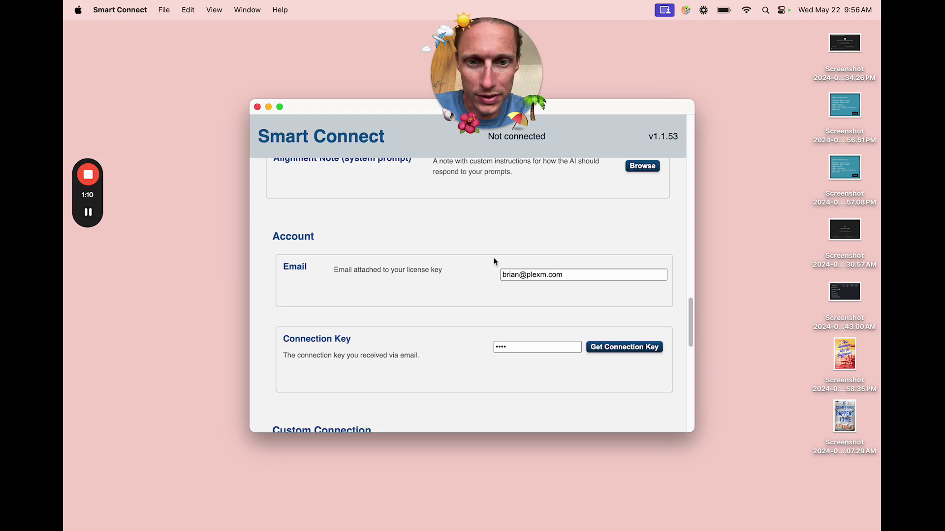
pyautogui.tripleClick(550, 274)
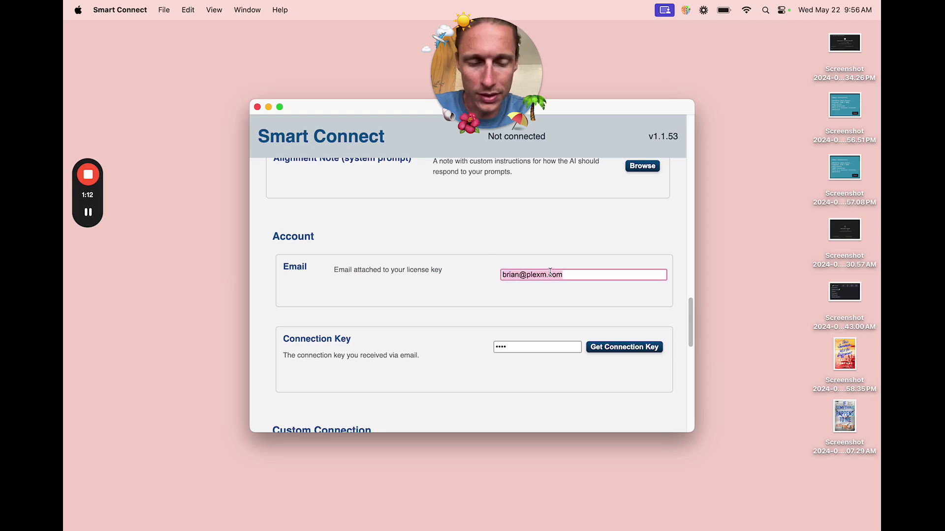
pyautogui.press('BackSpace')
pyautogui.scroll(-10, 521, 340)
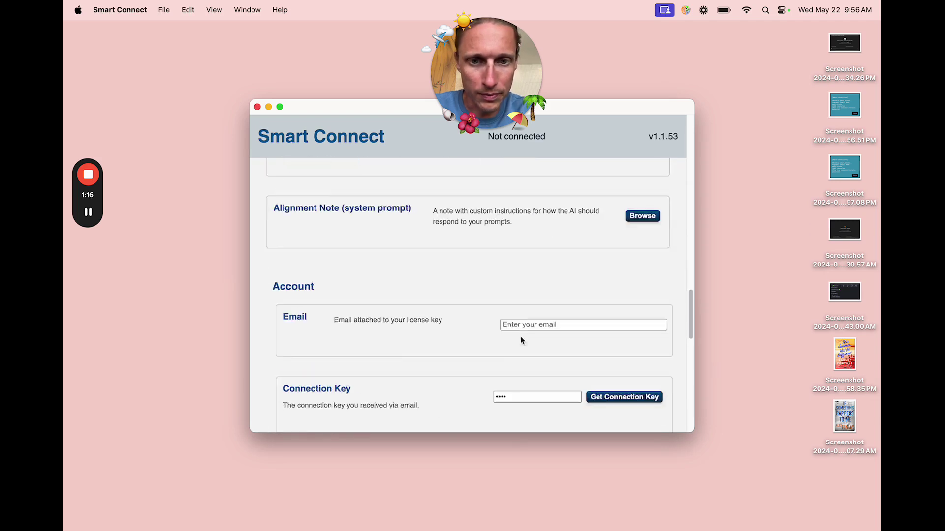
pyautogui.scroll(-5, 522, 341)
pyautogui.scroll(2, 526, 277)
pyautogui.tripleClick(525, 255)
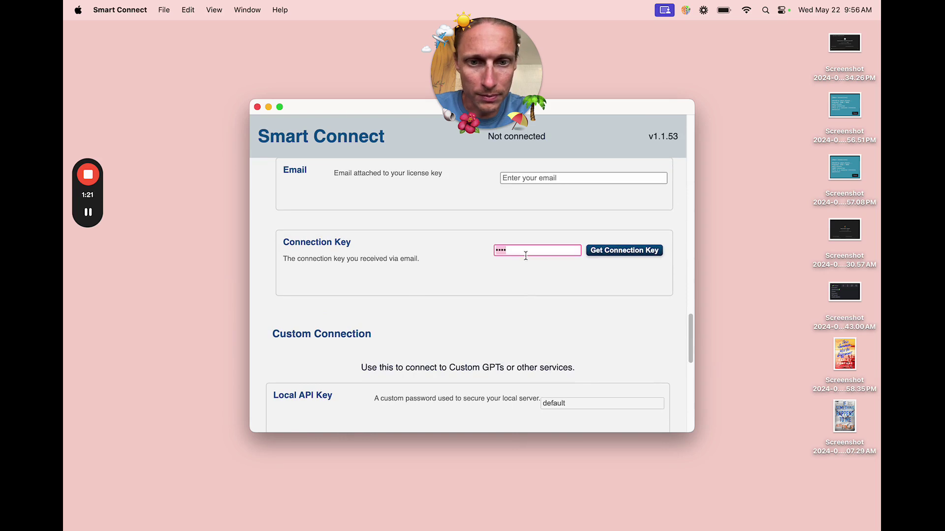
pyautogui.press('BackSpace')
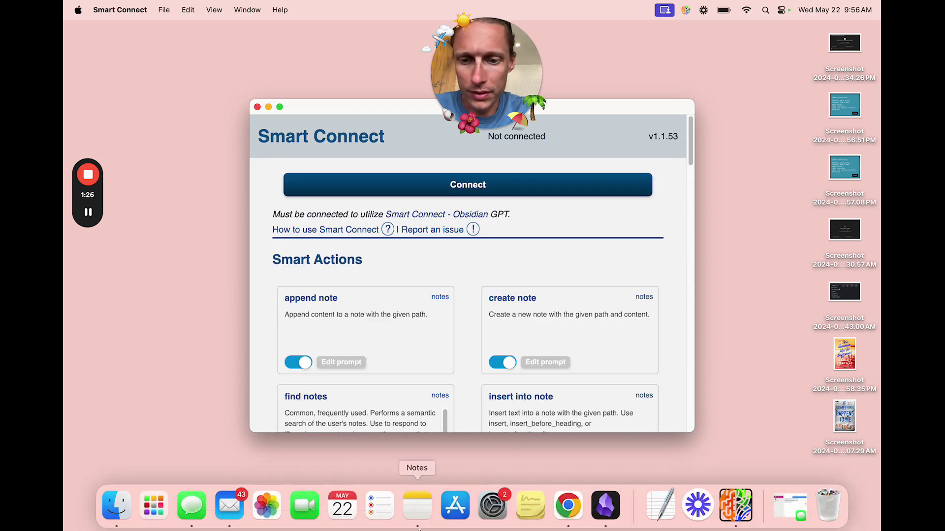
# Close the Canva window and reopen Chrome in the other profile with ChatGPT, ngrok and Gmail
pyautogui.click(567, 515)
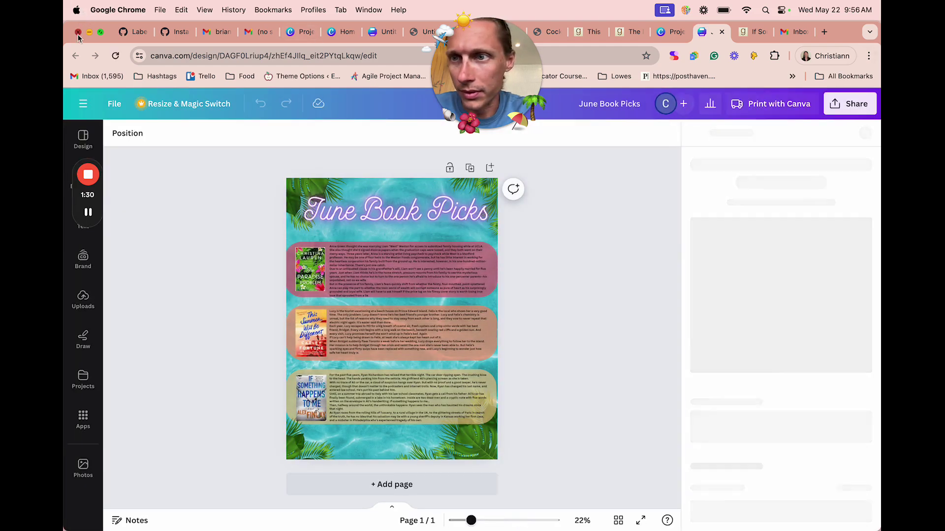
pyautogui.click(78, 31)
pyautogui.click(576, 509)
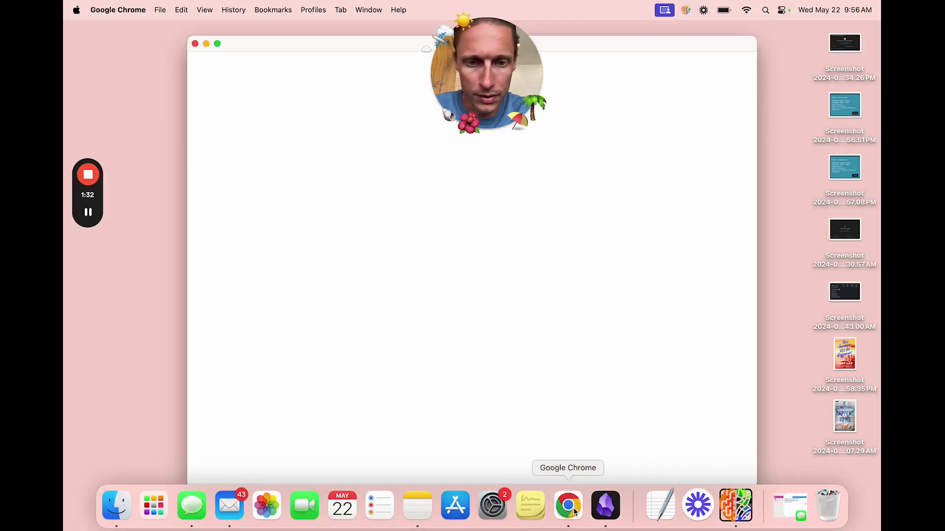
pyautogui.click(349, 298)
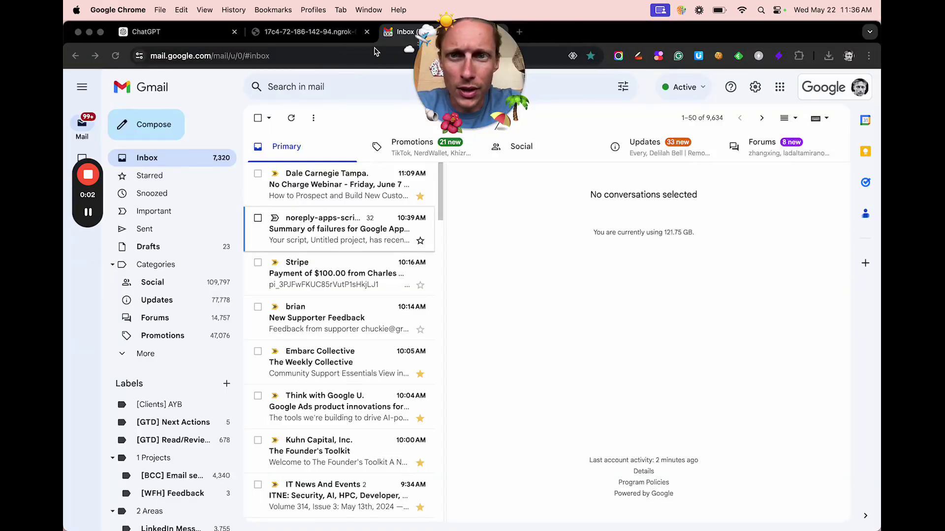
# View the Smart Actions OpenAPI JSON in the ngrok tab and select its address
pyautogui.click(325, 32)
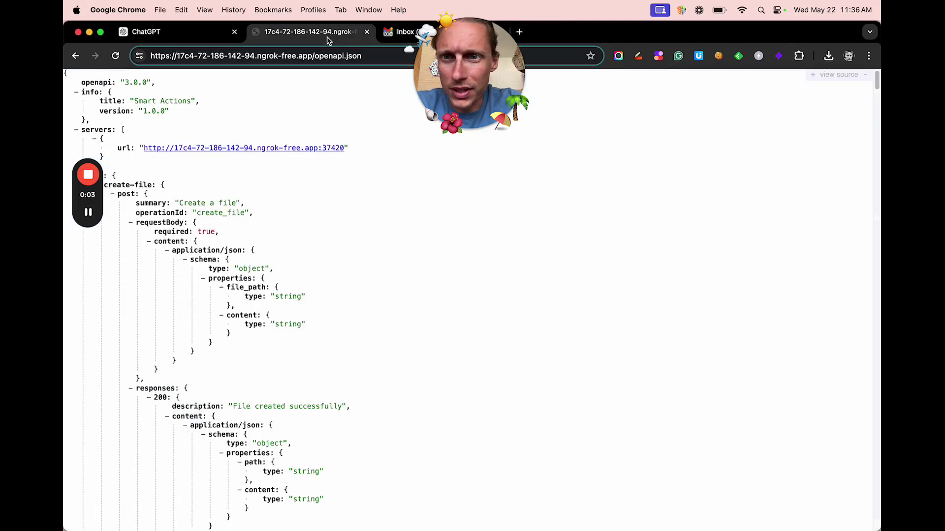
pyautogui.doubleClick(269, 56)
pyautogui.tripleClick(268, 56)
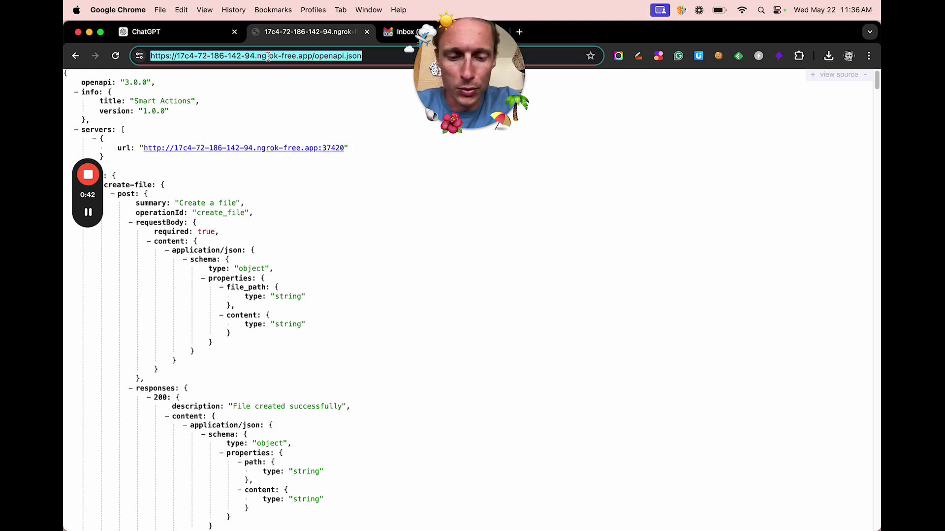
pyautogui.write('node')
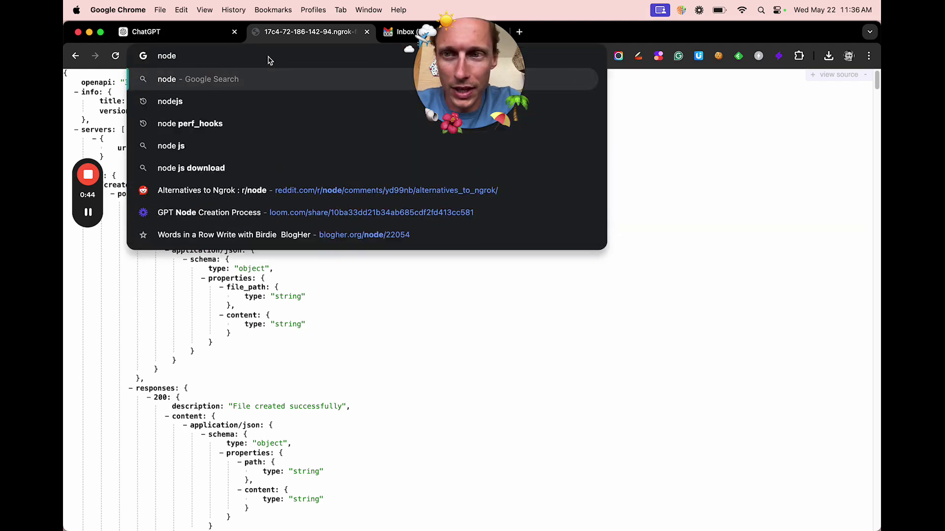
# Search 'local' in the address bar and open the Localtunnel homepage suggestion
pyautogui.press('BackSpace')
pyautogui.press('BackSpace')
pyautogui.press('BackSpace')
pyautogui.press('BackSpace')
pyautogui.write('local')
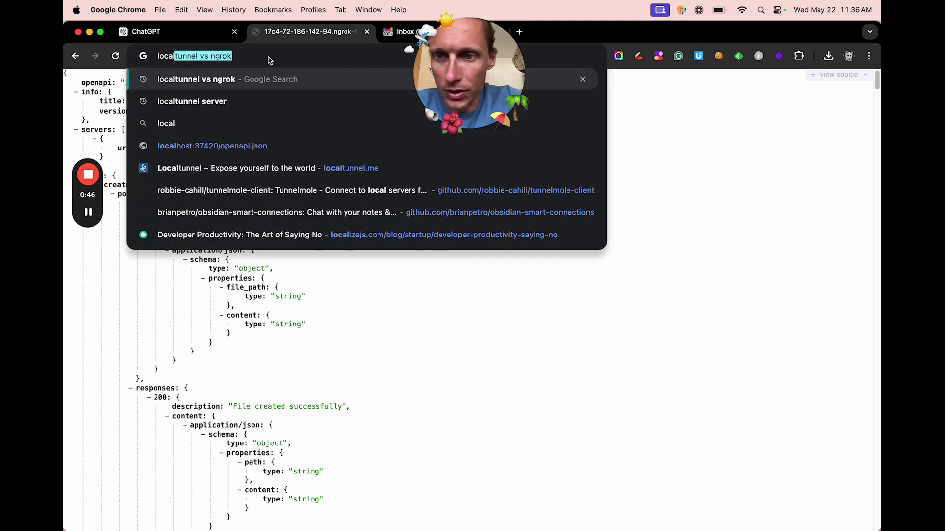
pyautogui.click(288, 168)
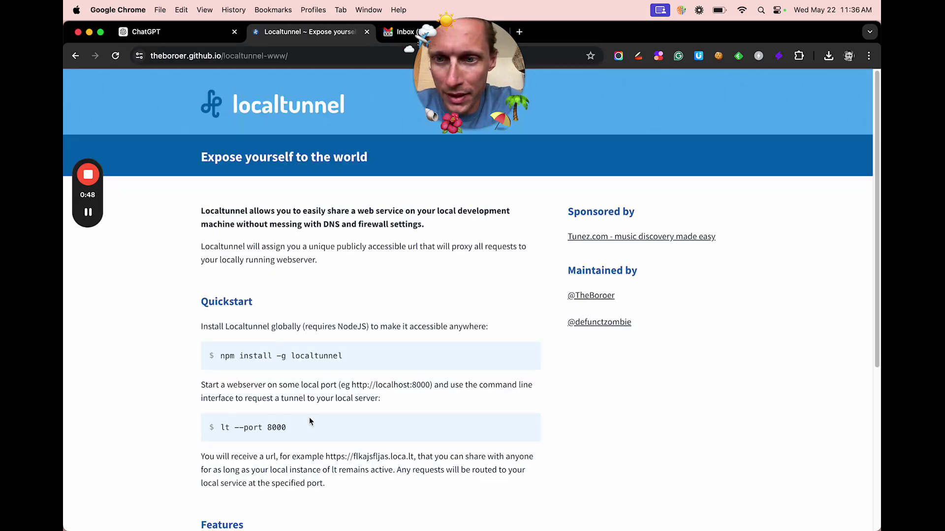
pyautogui.scroll(-1, 310, 422)
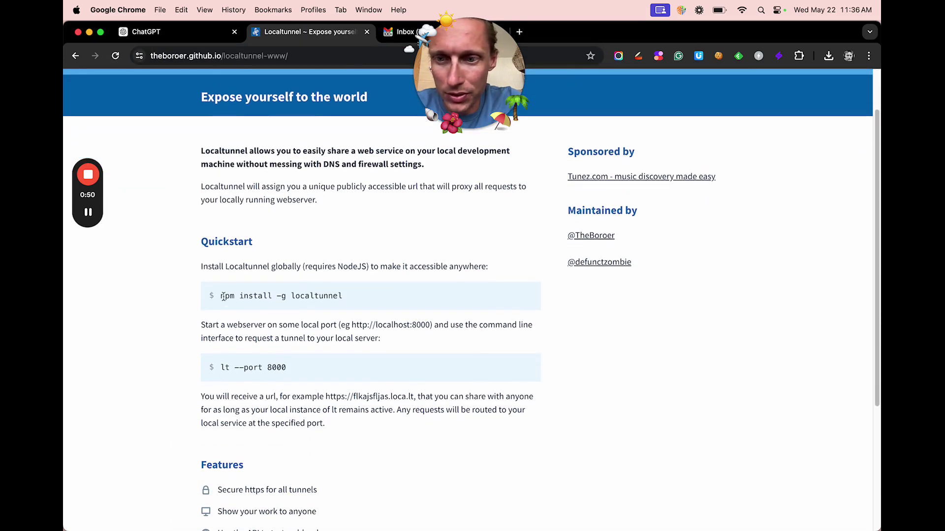
pyautogui.scroll(1, 278, 319)
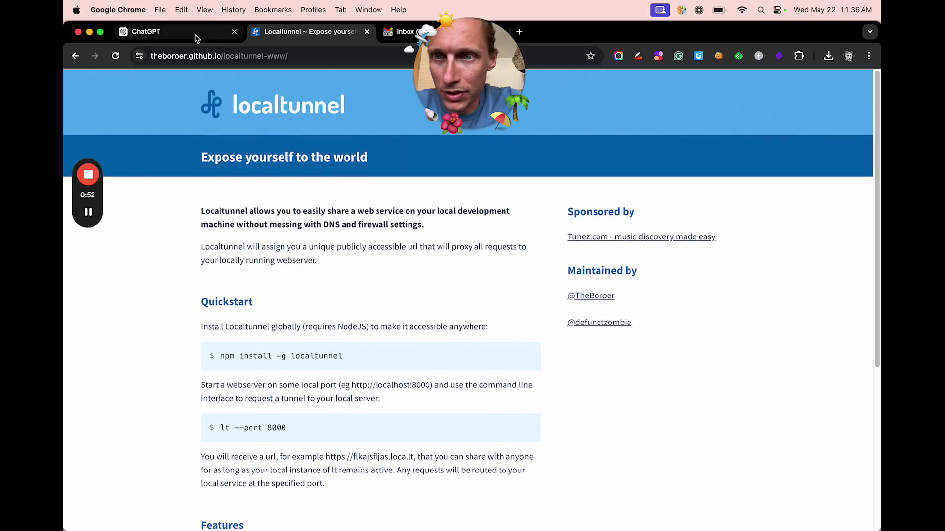
# In a fresh ChatGPT chat, send 'install npm', 'on mac', then 'without homebrew'
pyautogui.click(196, 34)
pyautogui.click(77, 85)
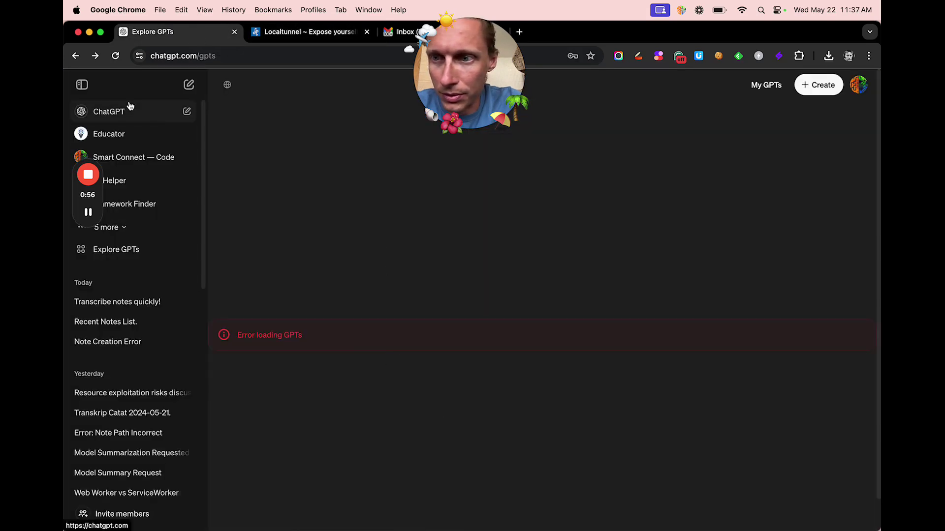
pyautogui.click(126, 108)
pyautogui.write('install npm')
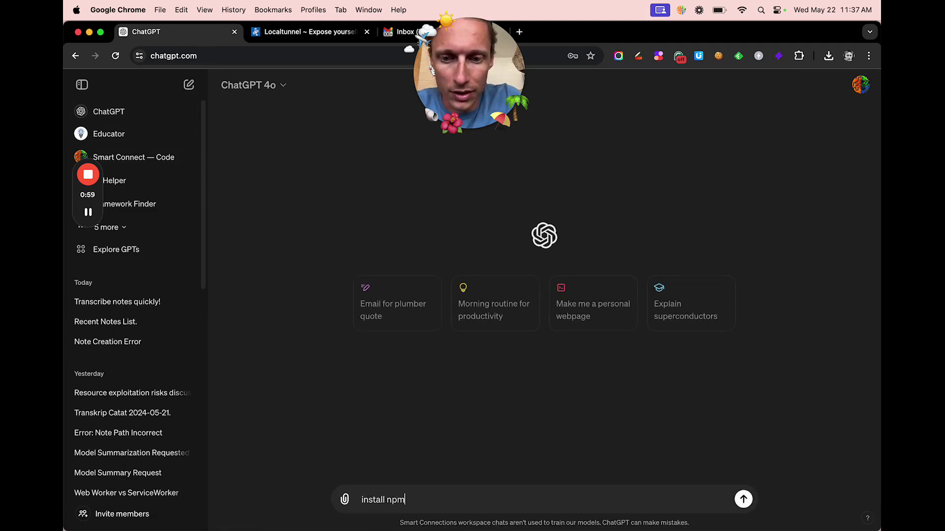
pyautogui.press('Return')
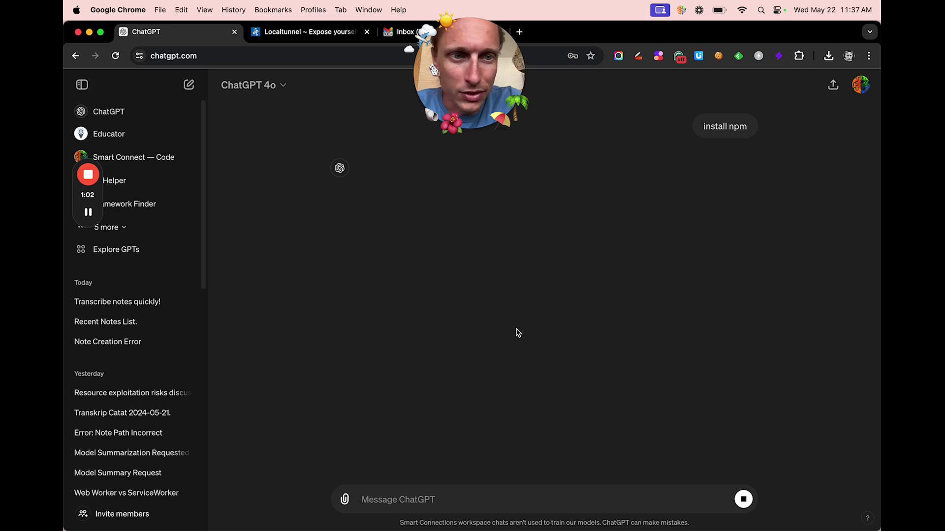
pyautogui.click(745, 501)
pyautogui.write('on mac')
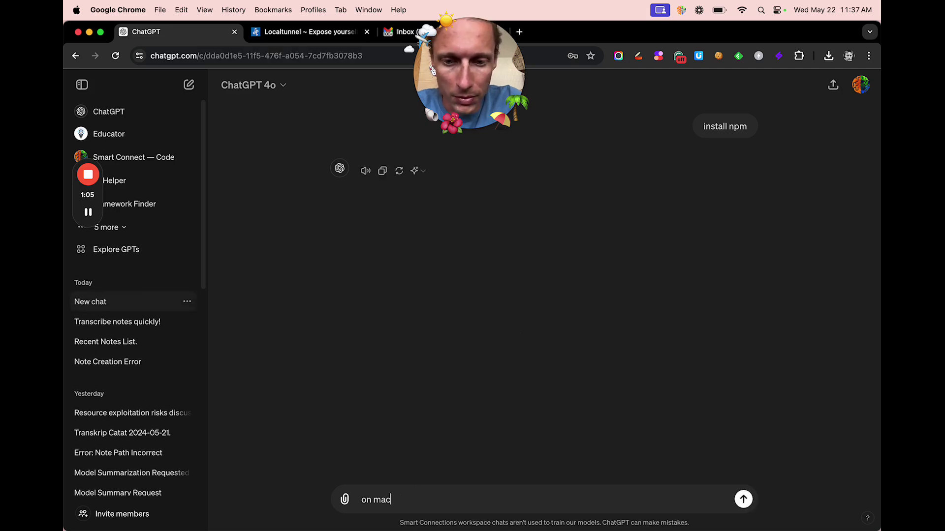
pyautogui.press('Return')
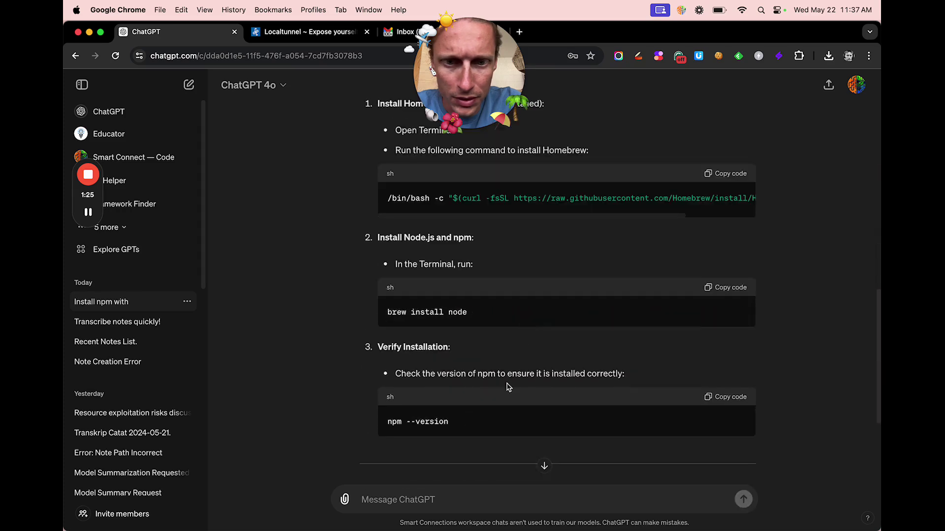
pyautogui.scroll(2, 506, 387)
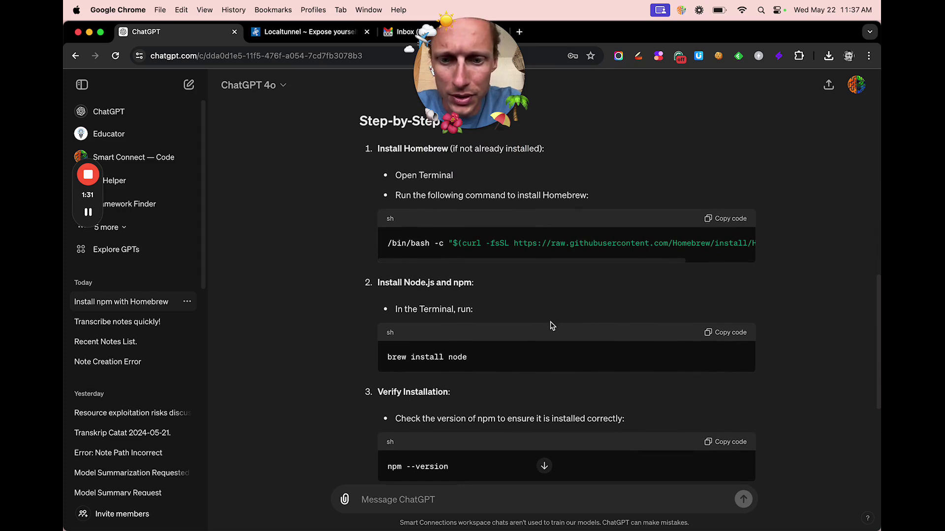
pyautogui.scroll(-3, 550, 325)
pyautogui.scroll(-3, 543, 336)
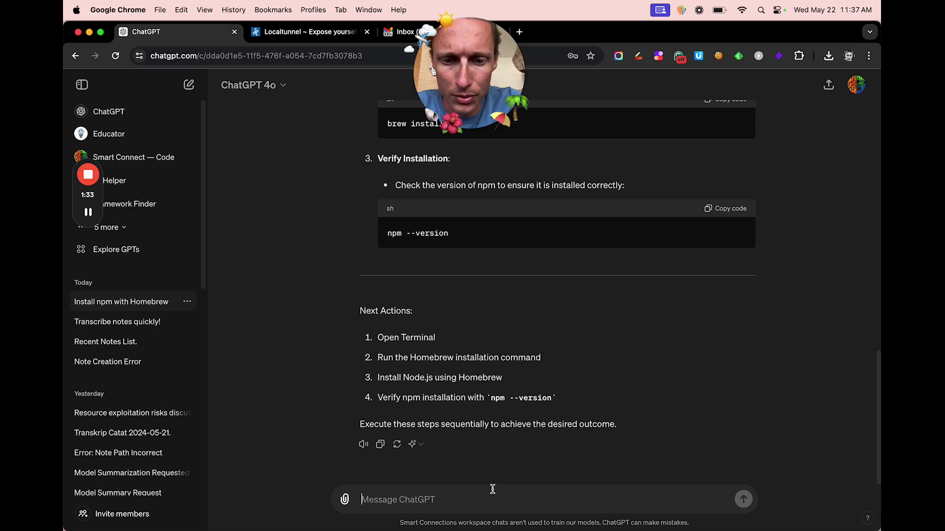
pyautogui.write('without home')
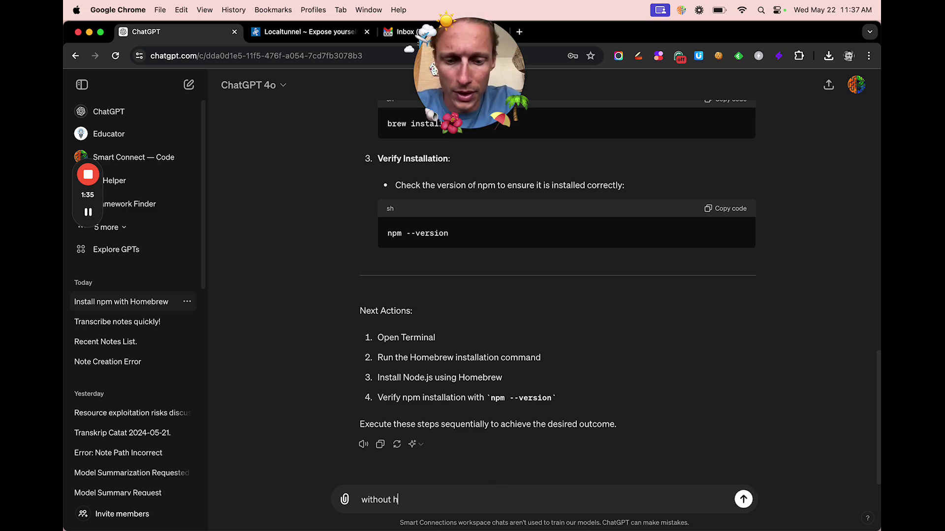
pyautogui.write('brew')
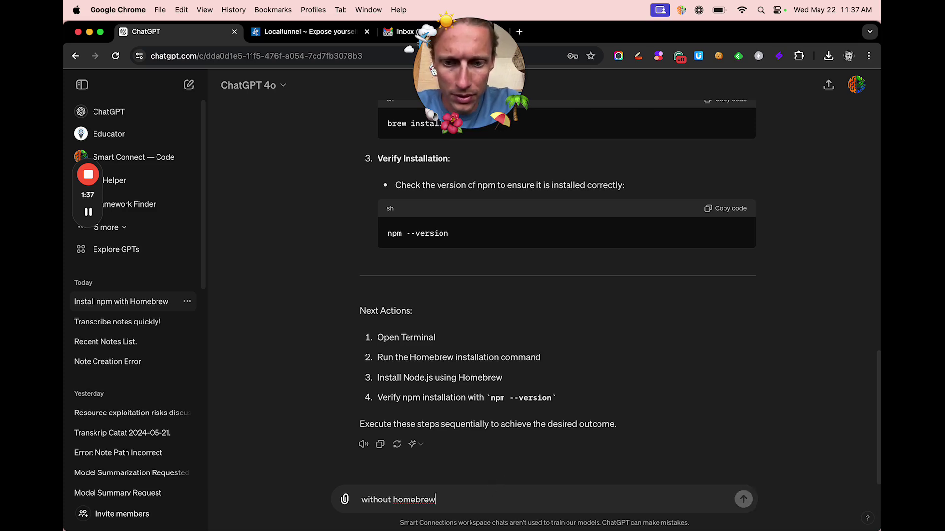
pyautogui.press('Return')
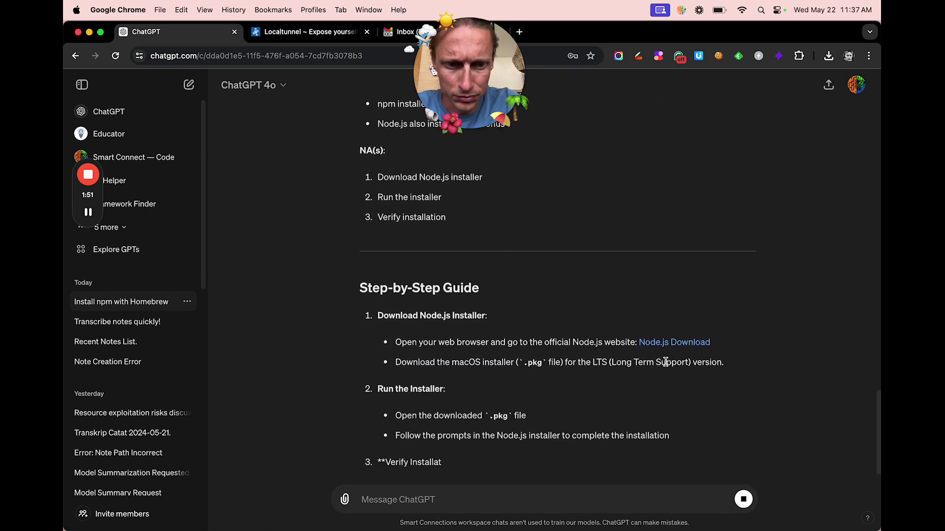
# Download the Node.js LTS installer from nodejs.org and reveal node-v20.13.1.pkg in Finder
pyautogui.click(663, 203)
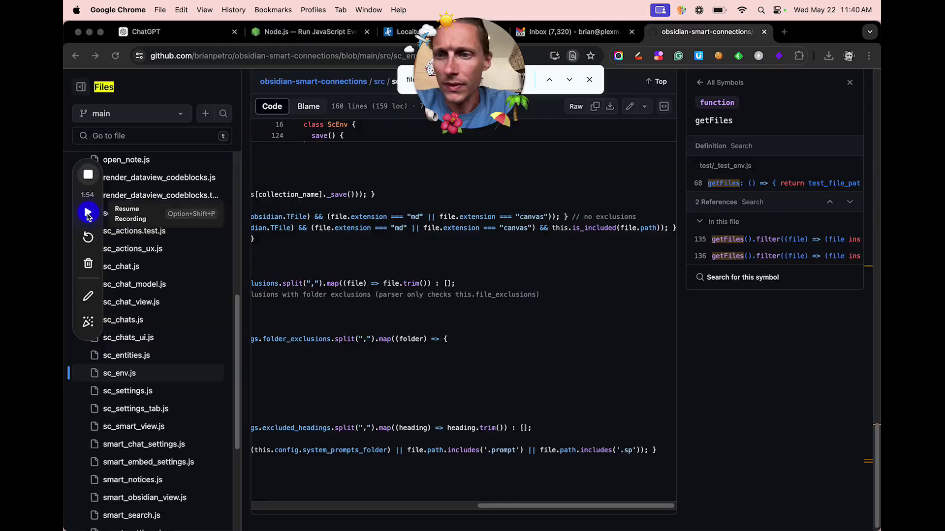
pyautogui.click(86, 214)
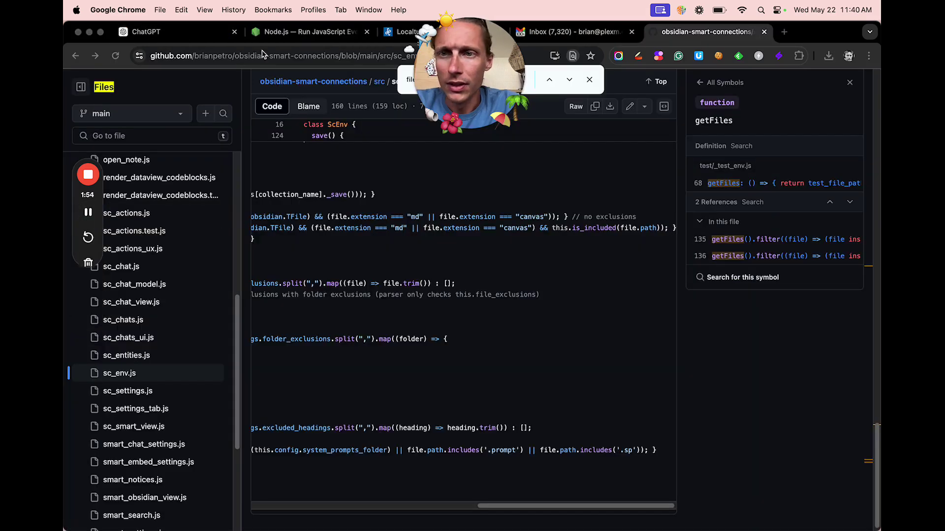
pyautogui.click(310, 31)
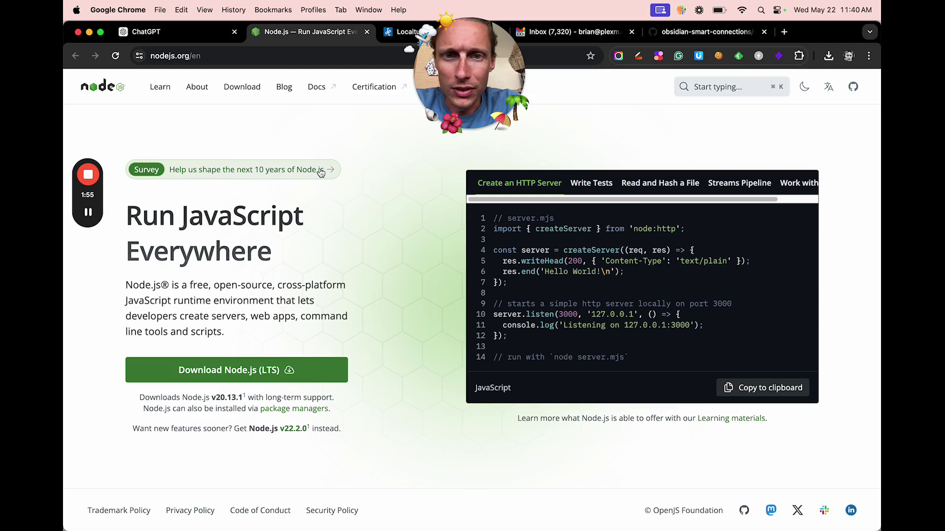
pyautogui.click(259, 373)
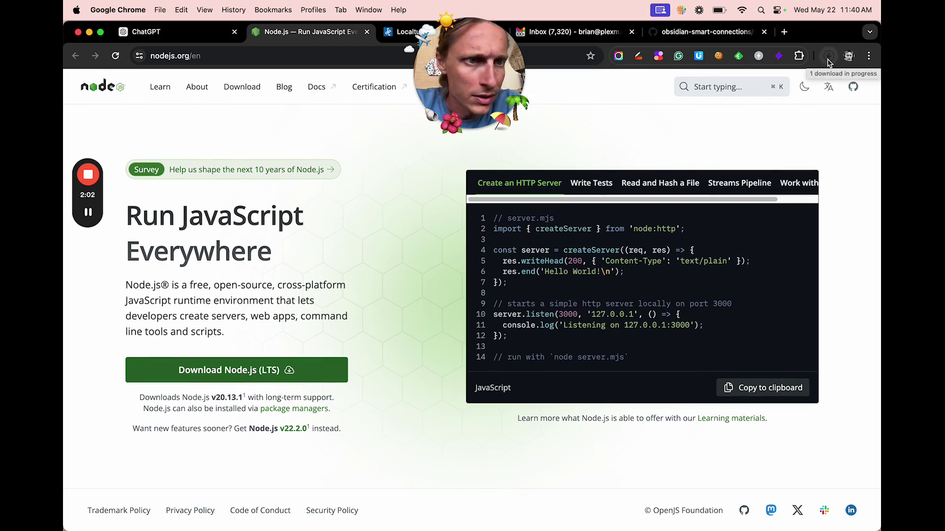
pyautogui.click(829, 58)
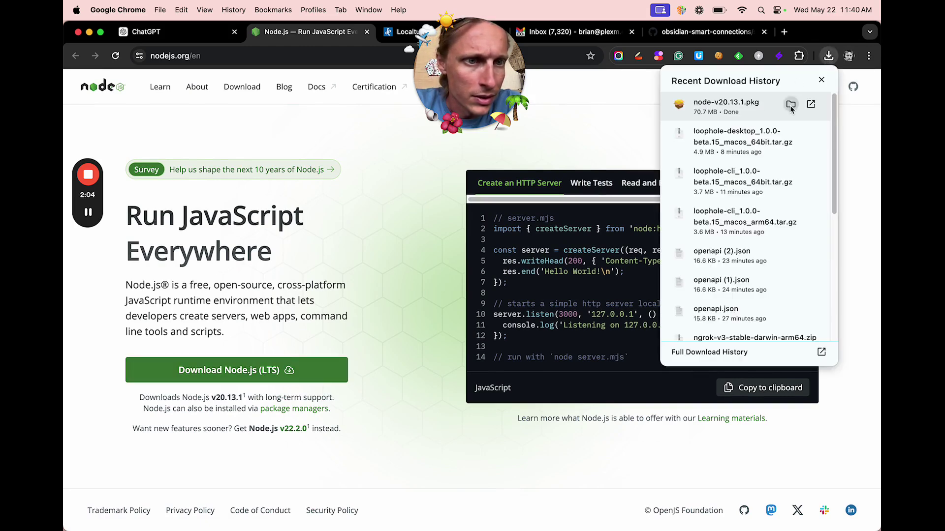
pyautogui.click(791, 105)
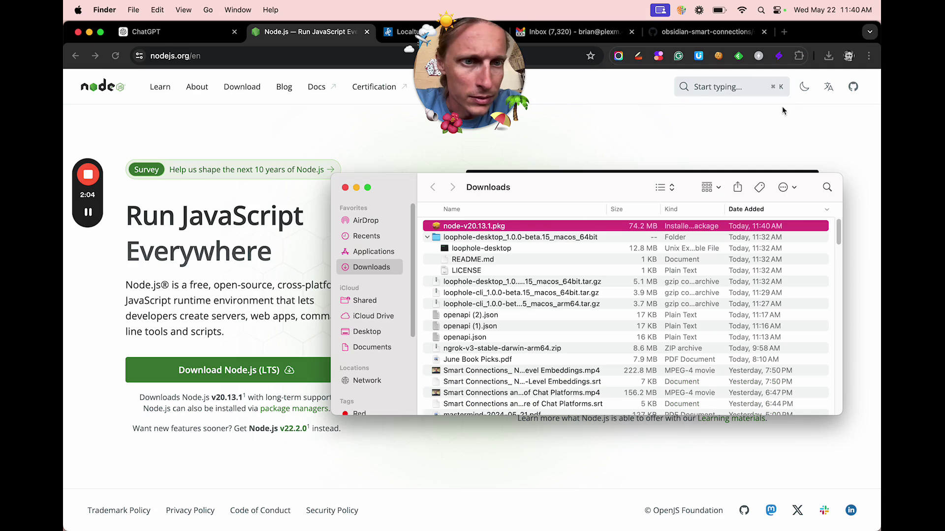
# Run the Node.js installer, agree to the license, and authorize installation with the password
pyautogui.doubleClick(526, 227)
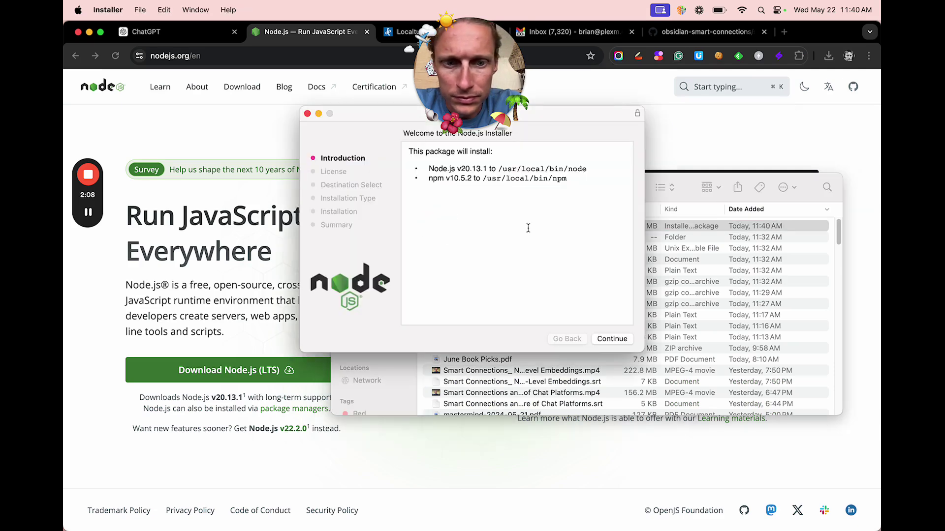
pyautogui.click(610, 341)
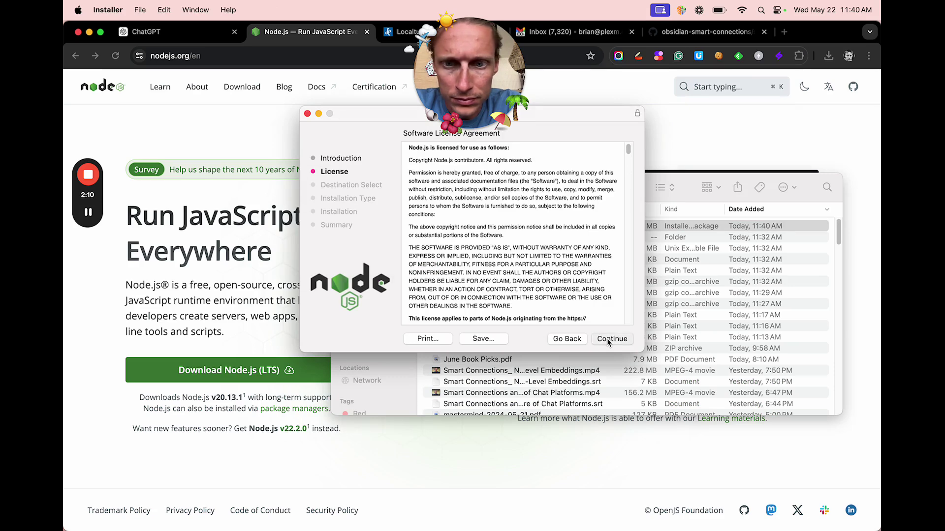
pyautogui.click(607, 340)
pyautogui.click(584, 265)
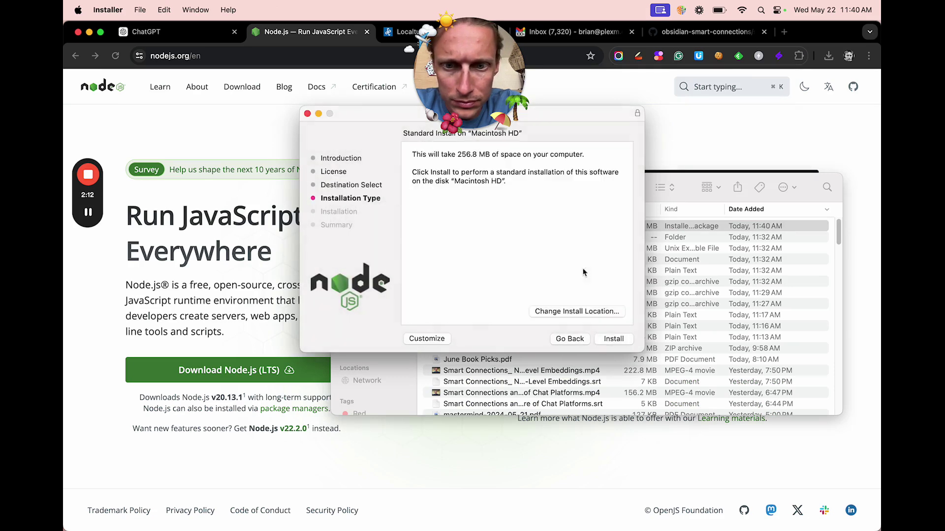
pyautogui.click(607, 340)
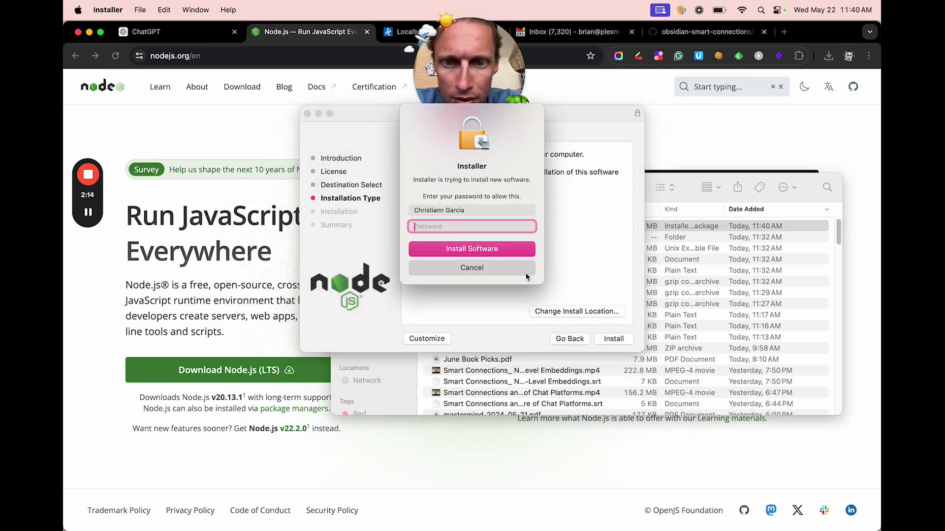
pyautogui.write('•••••')
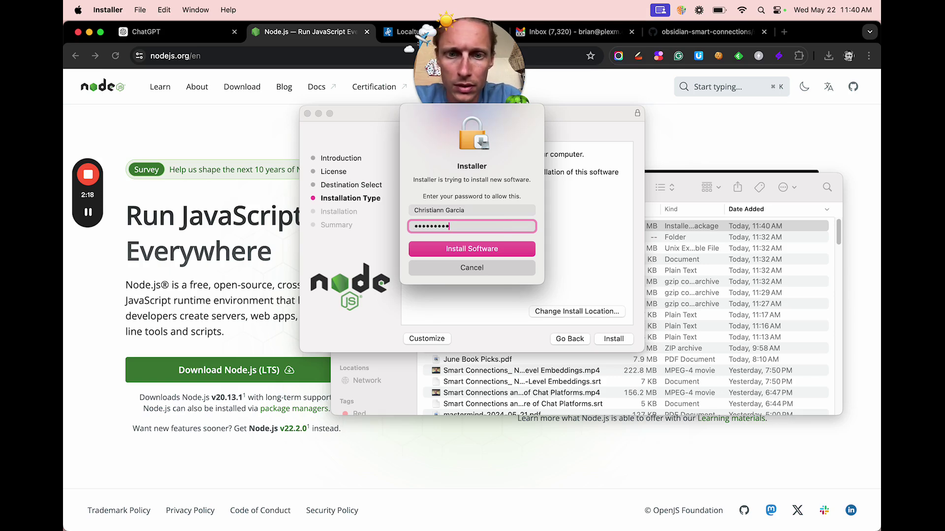
pyautogui.press('Return')
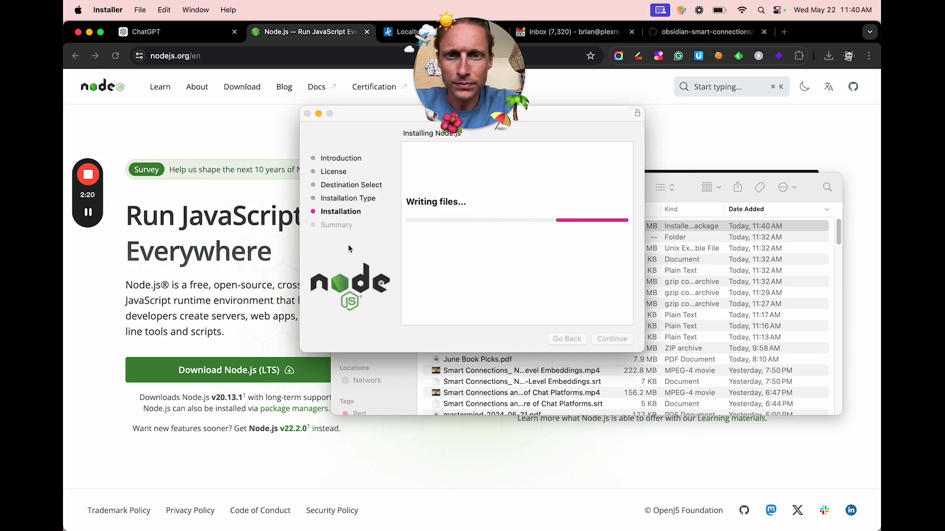
# Once installation finishes, close the installer and move its package to the Trash
pyautogui.click(381, 35)
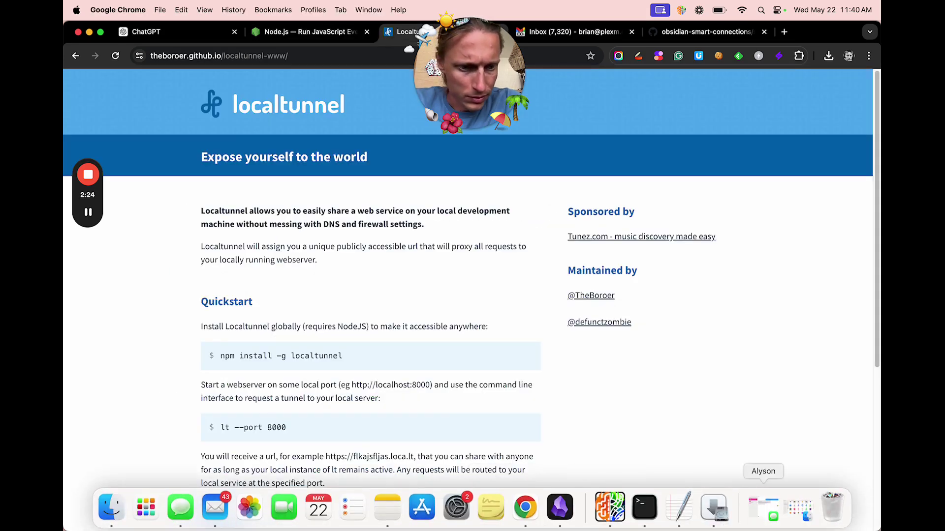
pyautogui.click(716, 516)
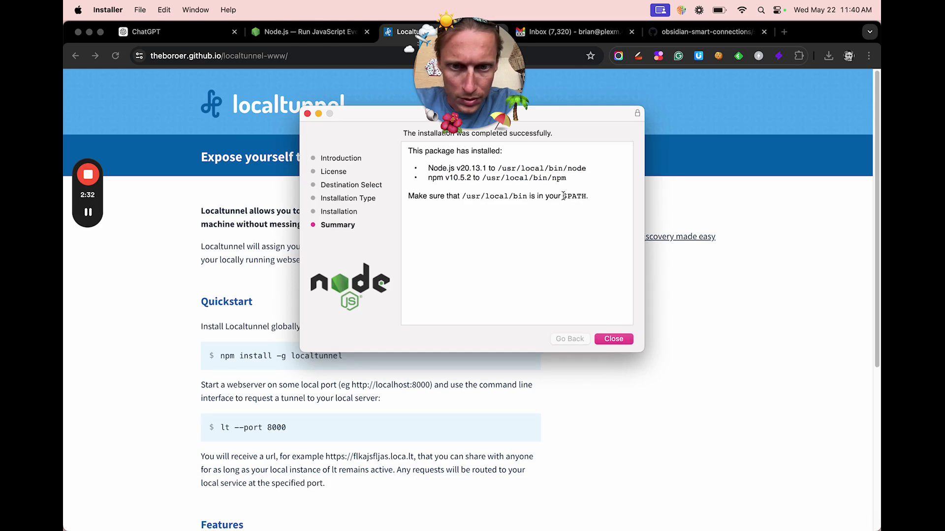
pyautogui.click(622, 340)
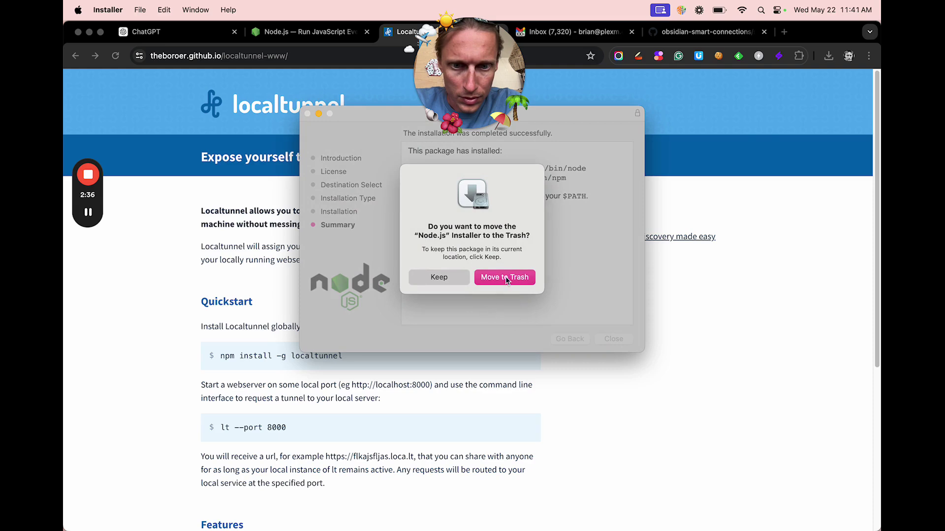
pyautogui.click(505, 277)
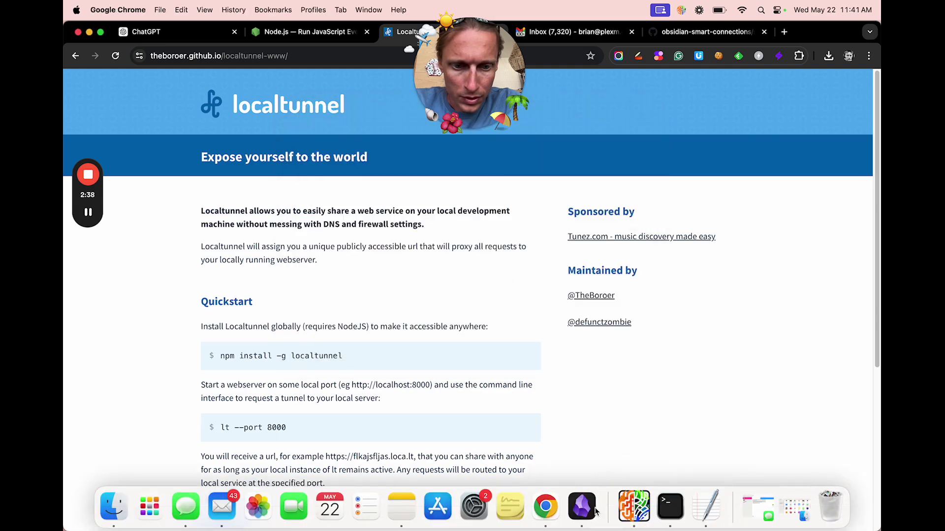
# Run npm -v in a fresh Terminal window
pyautogui.click(670, 506)
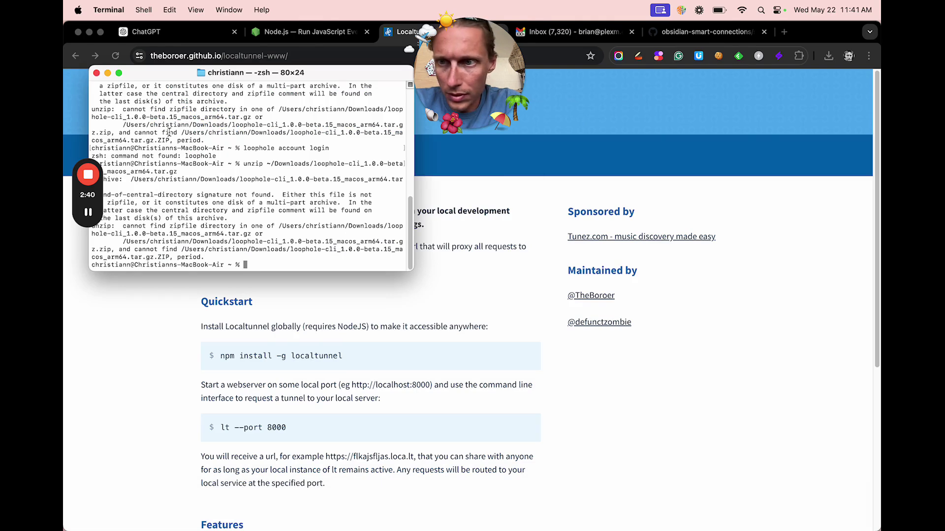
pyautogui.click(96, 73)
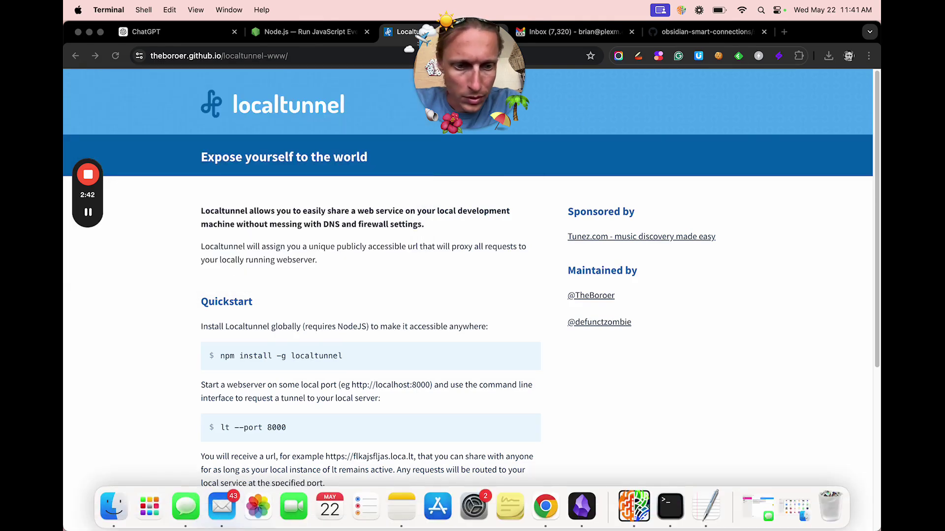
pyautogui.click(670, 507)
pyautogui.write('n')
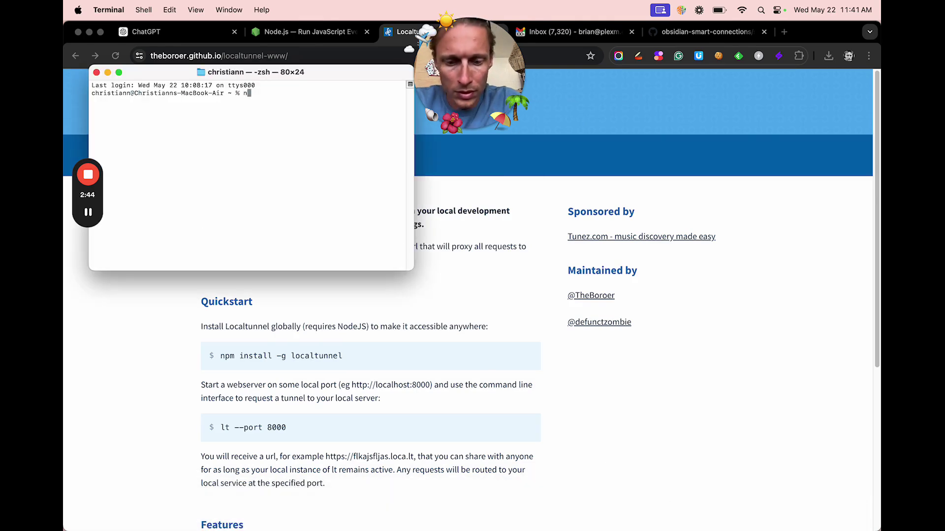
pyautogui.write('p')
pyautogui.press('BackSpace')
pyautogui.write('pm')
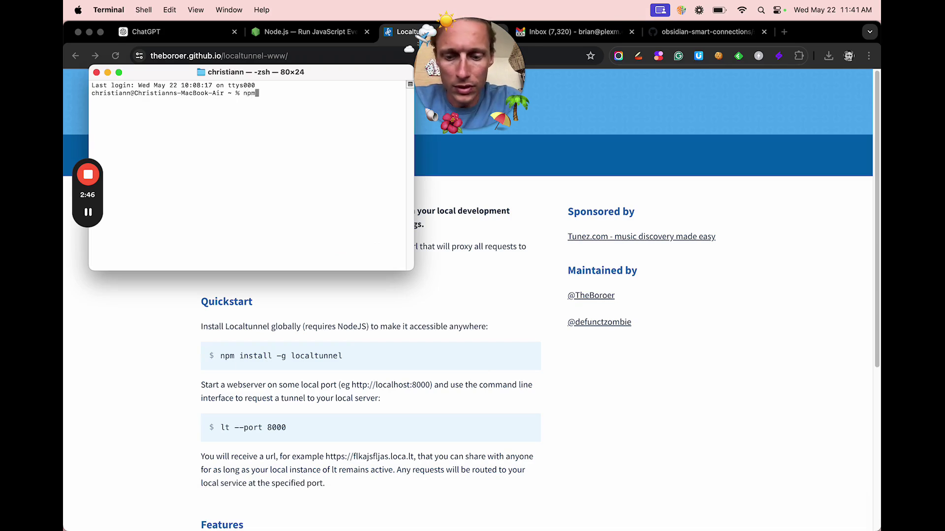
pyautogui.write(' -v')
pyautogui.press('Return')
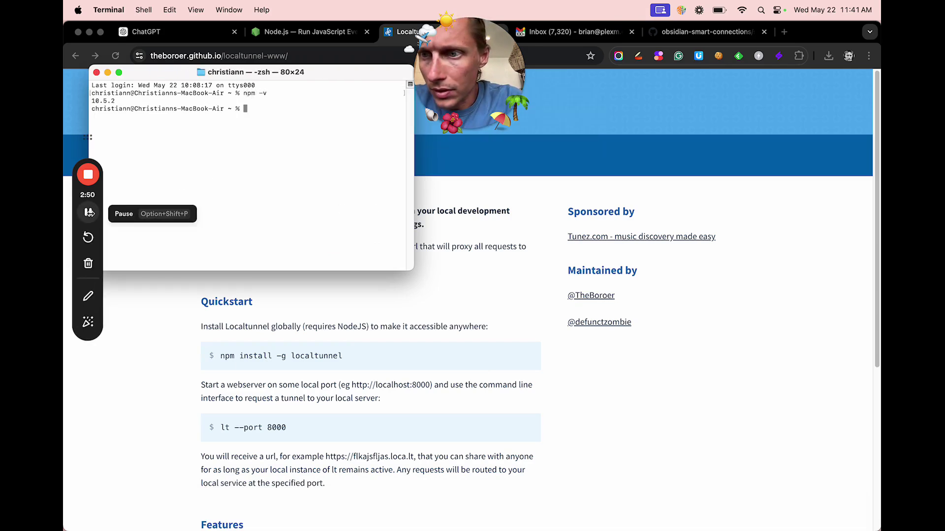
# Highlight the reported npm version 10.5.2 in Terminal
pyautogui.click(89, 212)
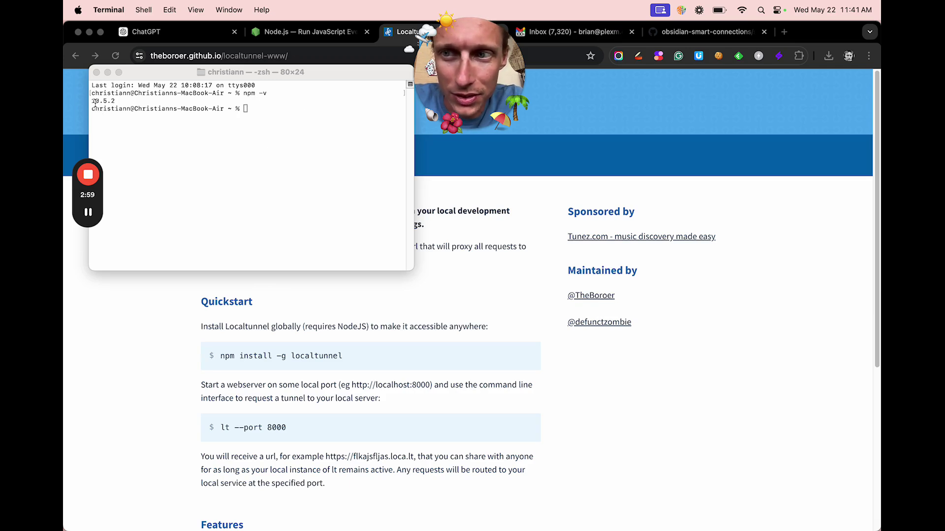
pyautogui.click(113, 103)
pyautogui.moveTo(114, 102); pyautogui.dragTo(91, 103)
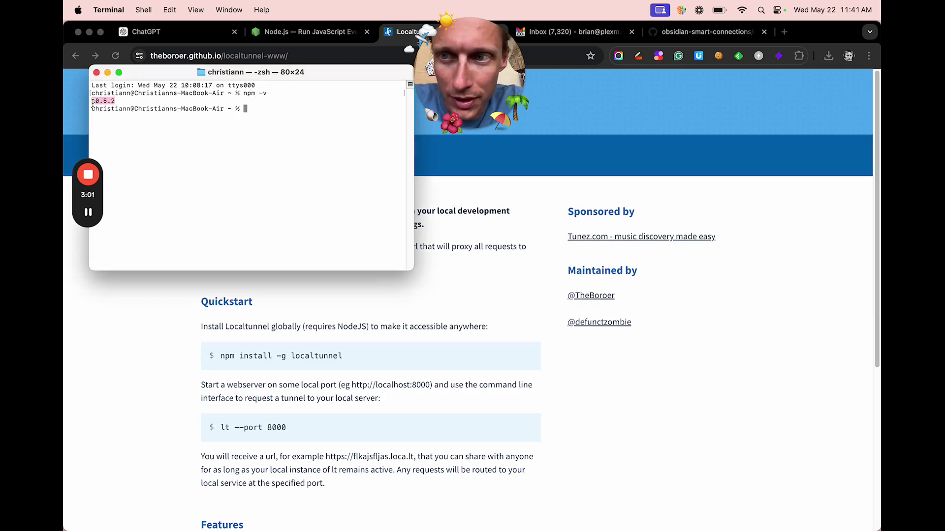
pyautogui.click(140, 124)
# Copy 'npm install -g localtunnel' from the quickstart page and run it in Terminal
pyautogui.click(388, 32)
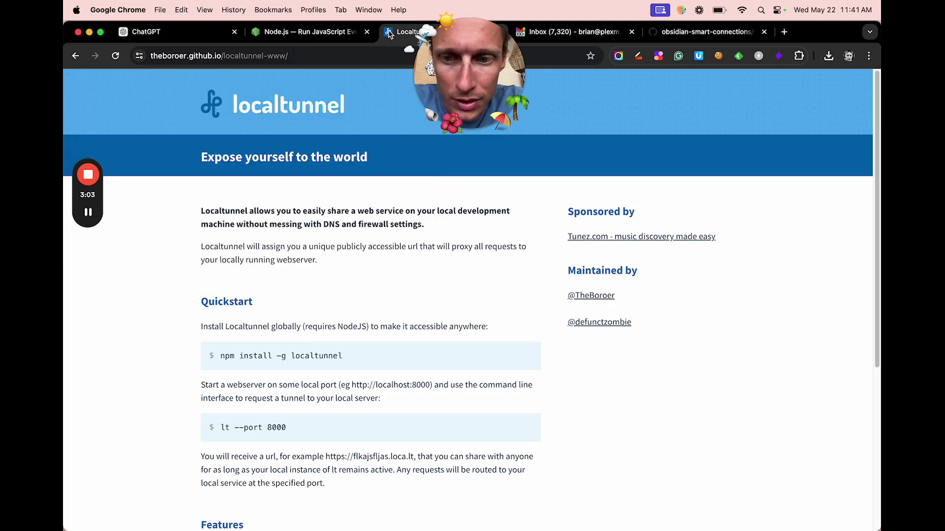
pyautogui.moveTo(342, 356); pyautogui.dragTo(220, 356)
pyautogui.press('super+c')
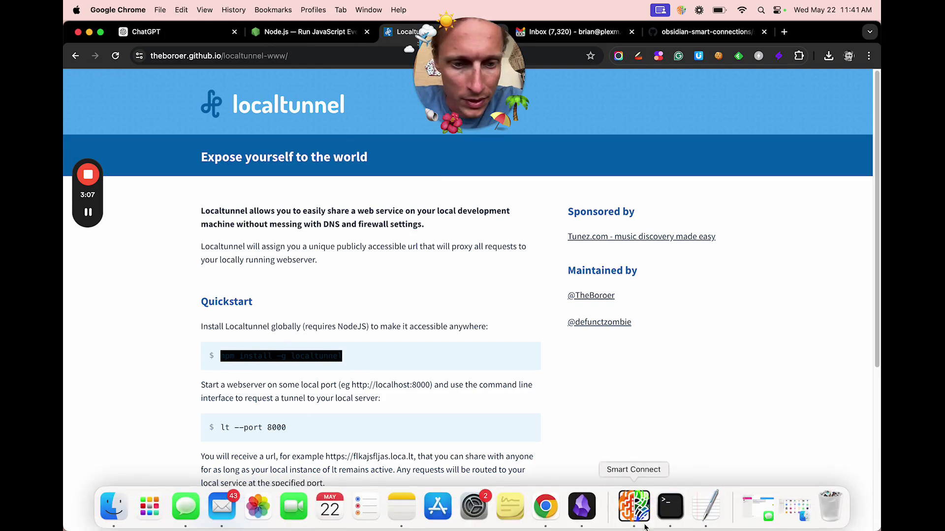
pyautogui.click(671, 508)
pyautogui.press('super+v')
pyautogui.press('Return')
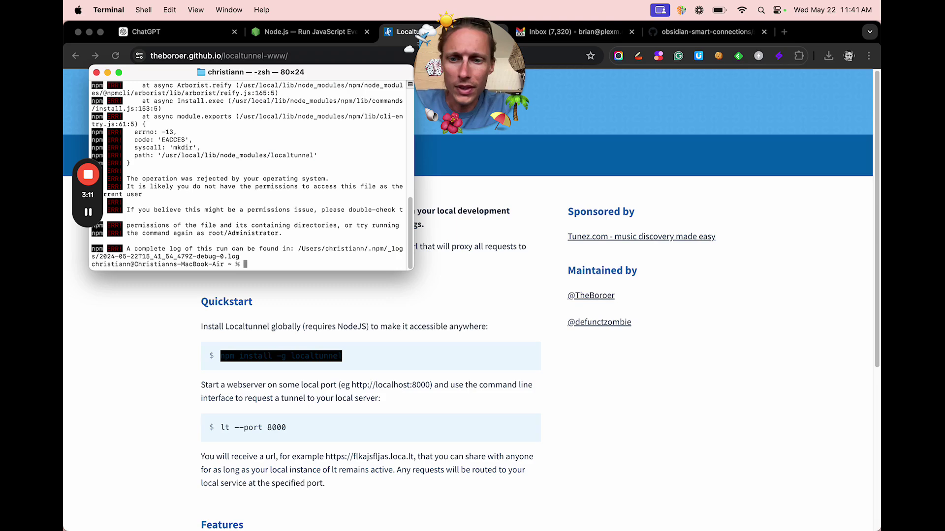
pyautogui.scroll(5, 229, 217)
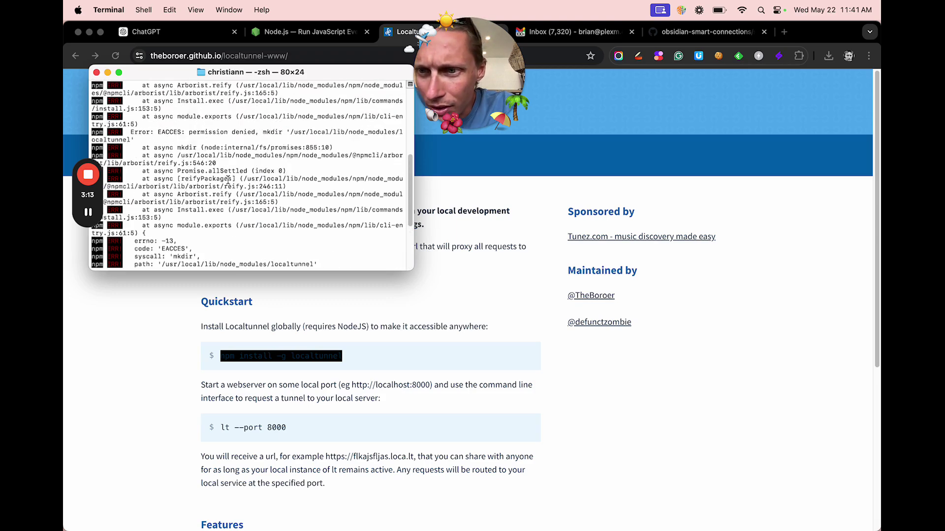
pyautogui.scroll(5, 227, 179)
pyautogui.scroll(-5, 228, 181)
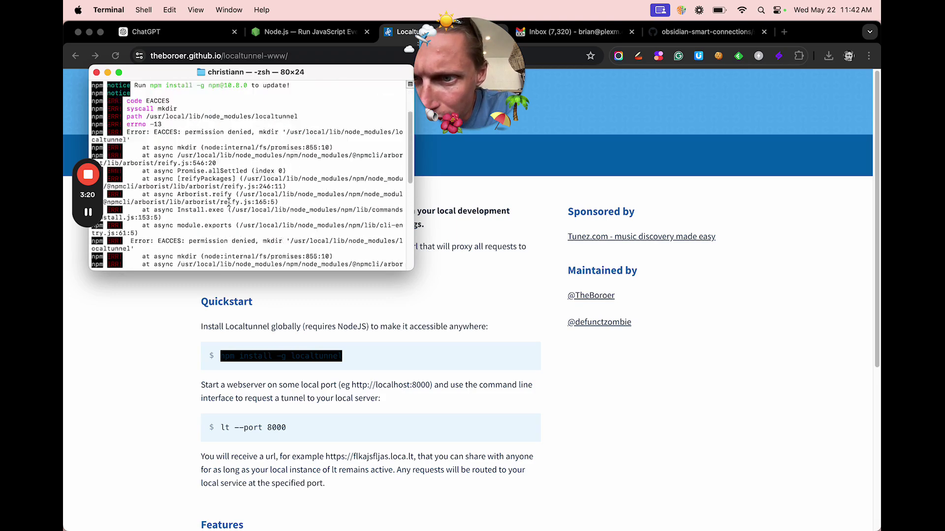
pyautogui.scroll(-5, 229, 192)
pyautogui.scroll(-3, 228, 202)
pyautogui.scroll(-3, 228, 202)
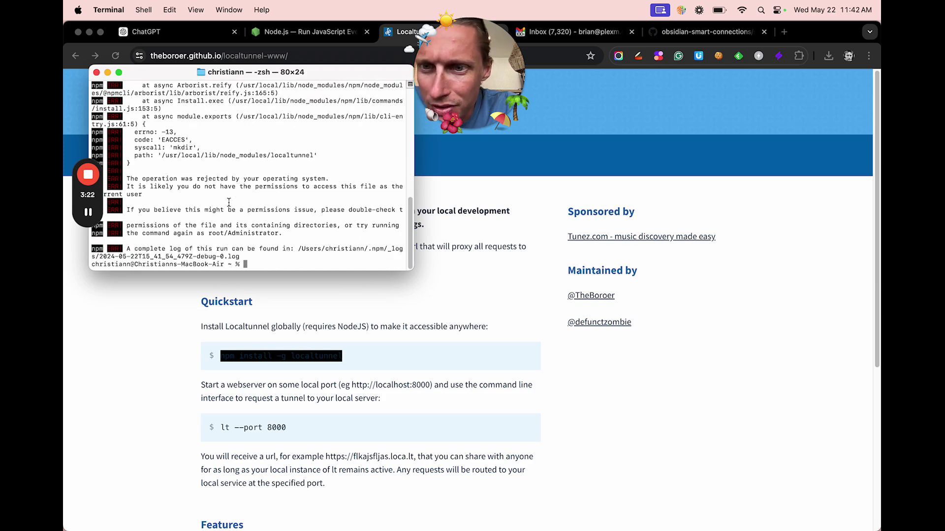
# After the EACCES error, rerun the install with sudo and the password, adding 22 packages
pyautogui.press('Up')
pyautogui.hotkey('alt', 'Left')
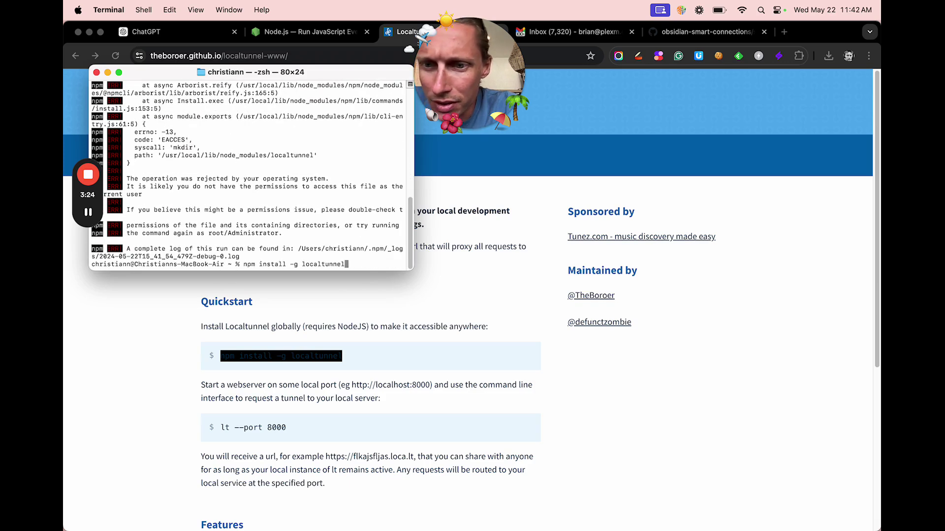
pyautogui.hotkey('alt', 'Left')
pyautogui.hotkey('alt', 'Left')
pyautogui.hotkey('alt', 'Left')
pyautogui.write('su')
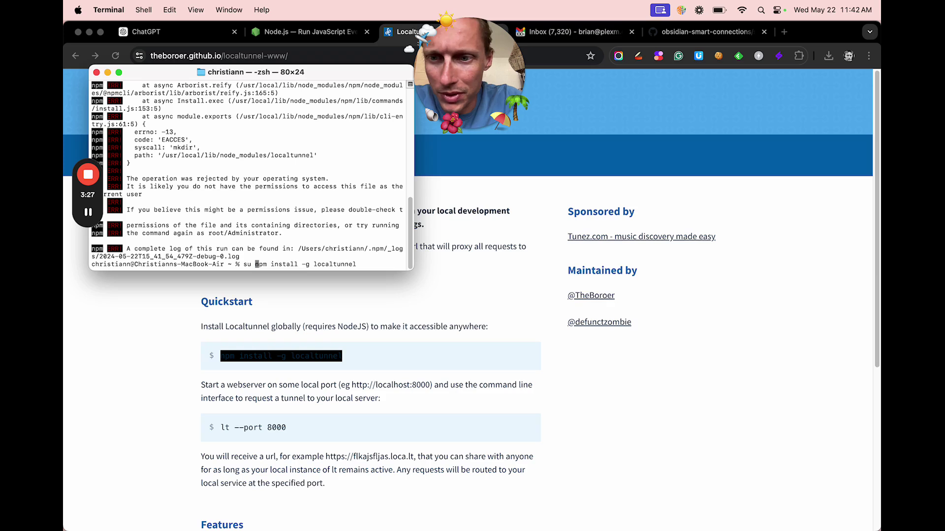
pyautogui.press('Left')
pyautogui.write('do')
pyautogui.press('Return')
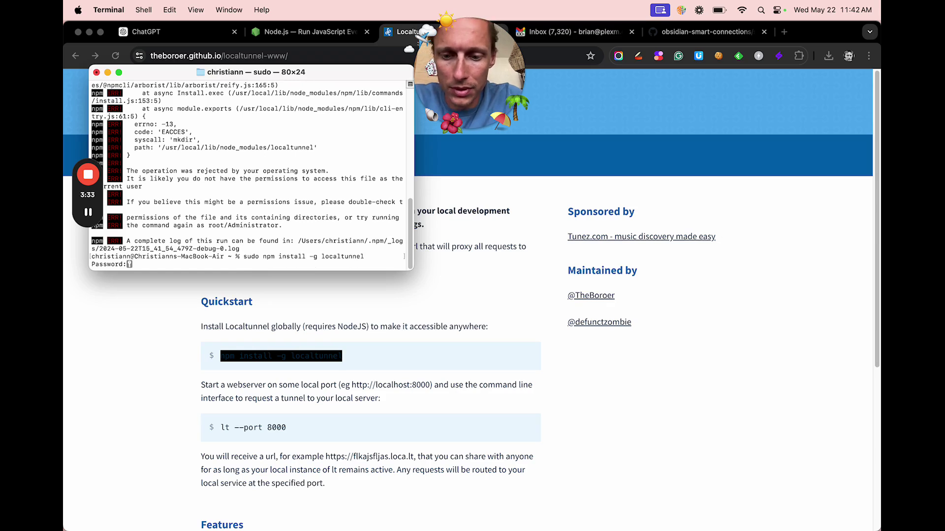
pyautogui.press('Return')
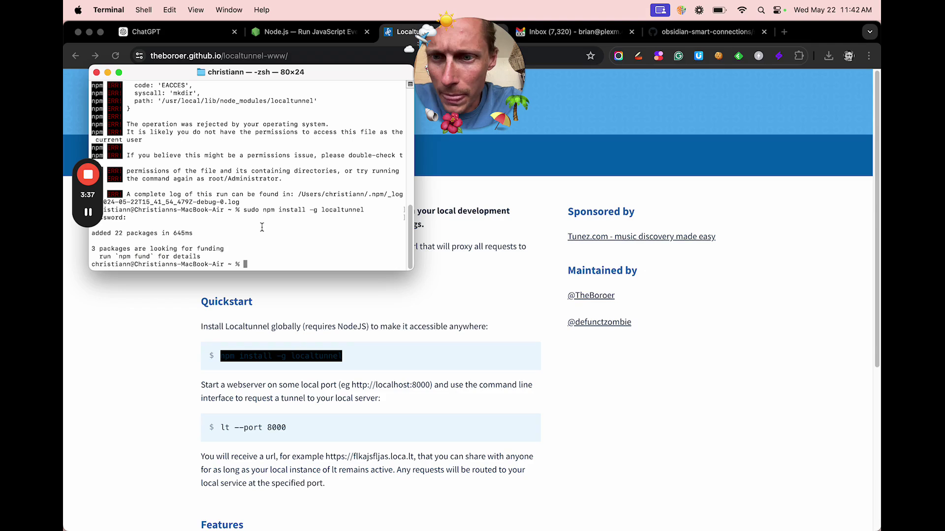
pyautogui.click(287, 430)
pyautogui.click(219, 428)
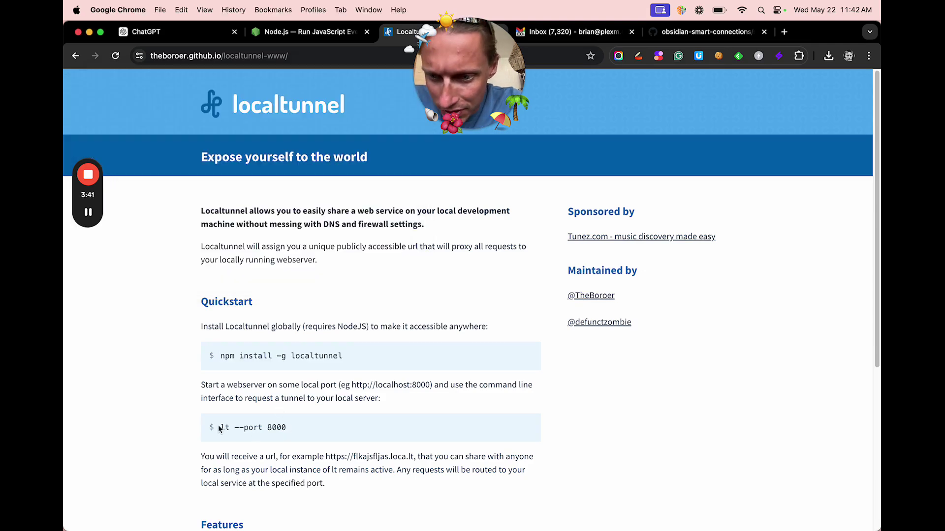
pyautogui.moveTo(220, 426); pyautogui.dragTo(288, 427)
pyautogui.press('super+c')
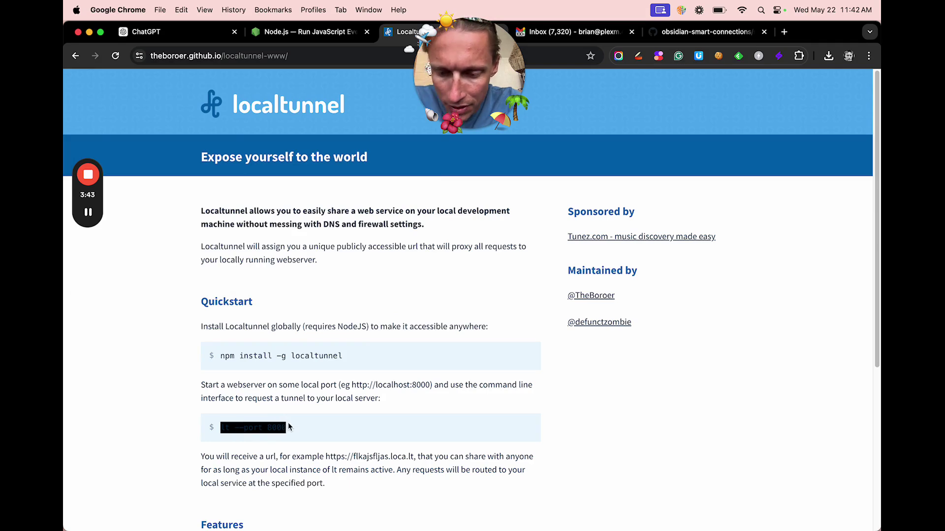
pyautogui.moveTo(472, 525)
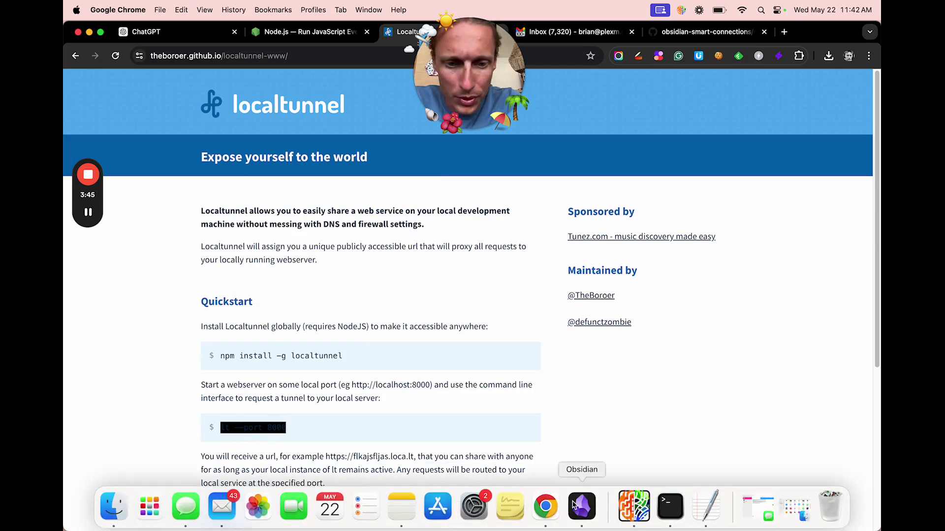
pyautogui.click(664, 504)
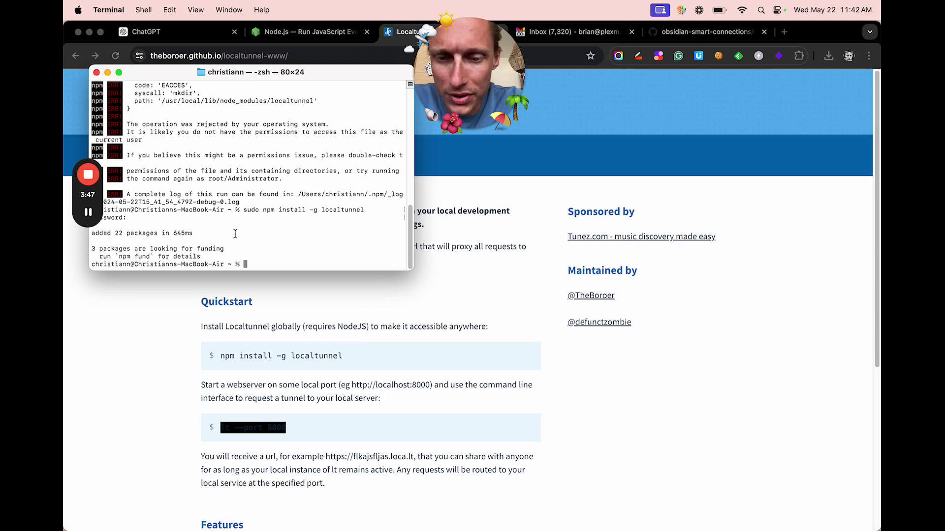
pyautogui.press('super+v')
pyautogui.press('BackSpace')
pyautogui.press('BackSpace')
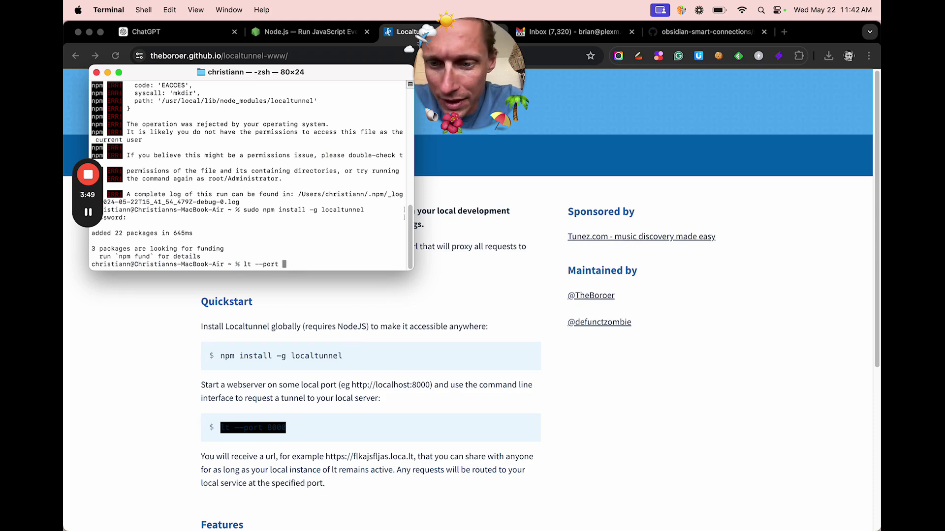
pyautogui.write('37420')
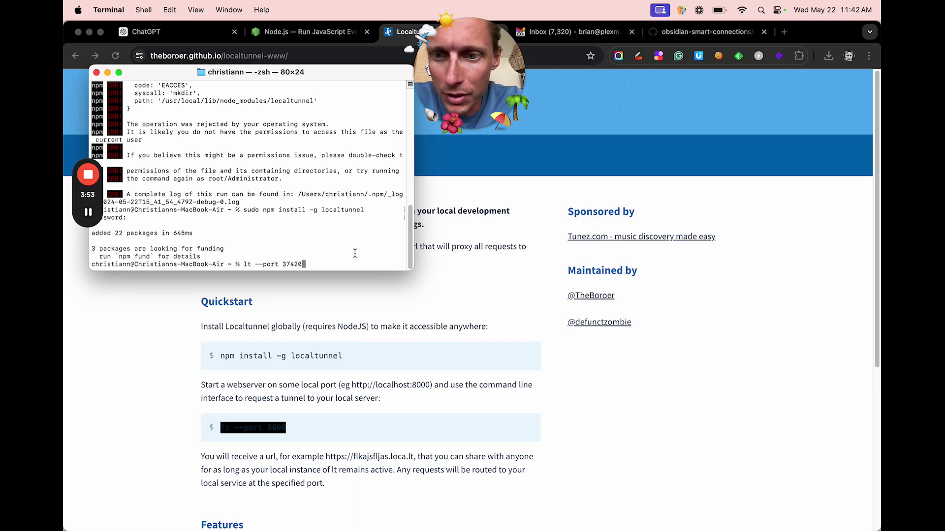
pyautogui.press('Return')
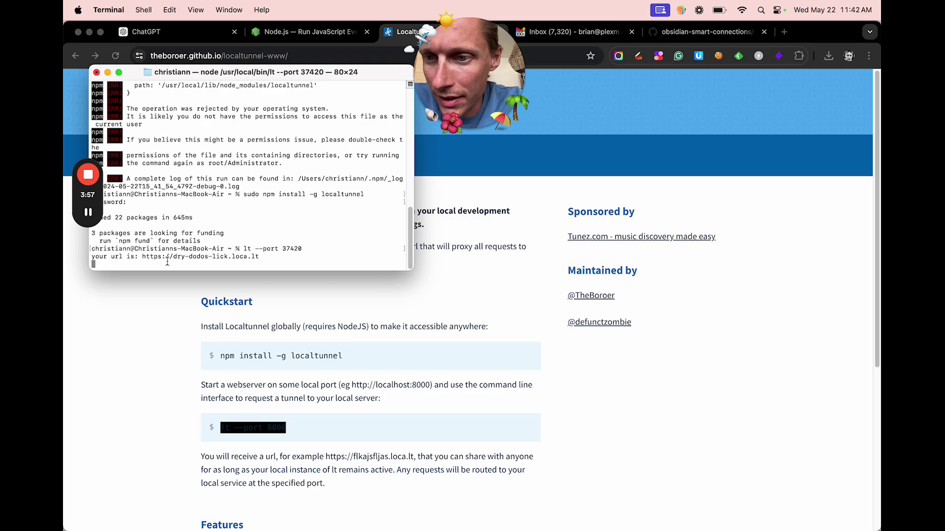
pyautogui.moveTo(142, 256); pyautogui.dragTo(260, 256)
pyautogui.press('cmd+c')
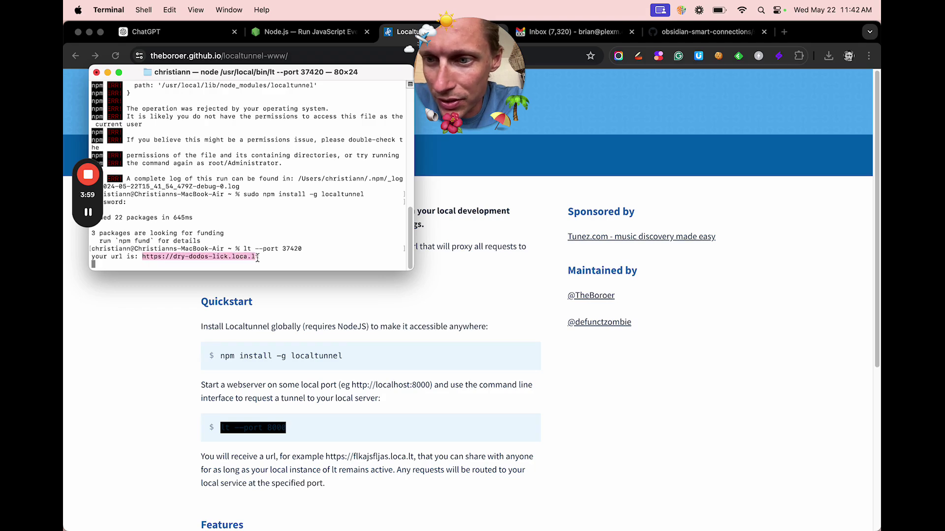
pyautogui.press('super+Tab')
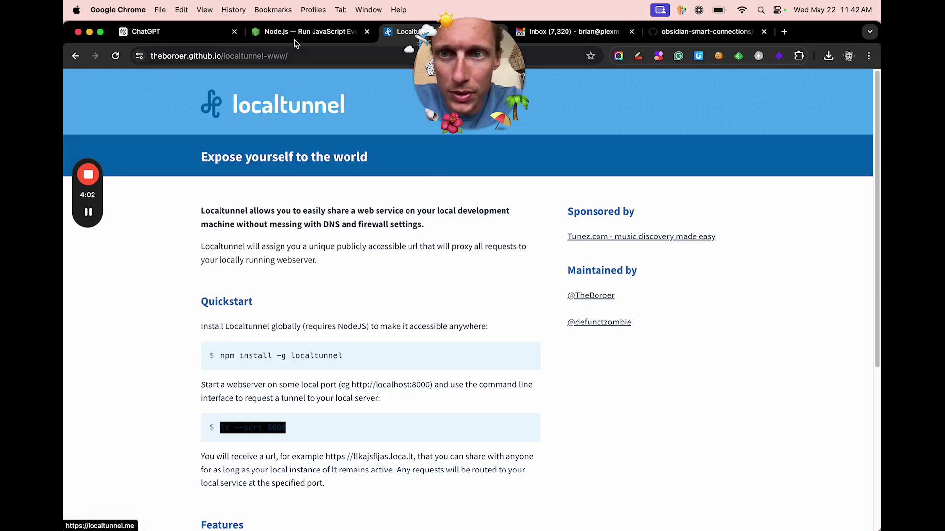
# Load the tunnel's openapi.json address in the Node.js tab
pyautogui.click(310, 32)
pyautogui.click(277, 53)
pyautogui.press('cmd+v')
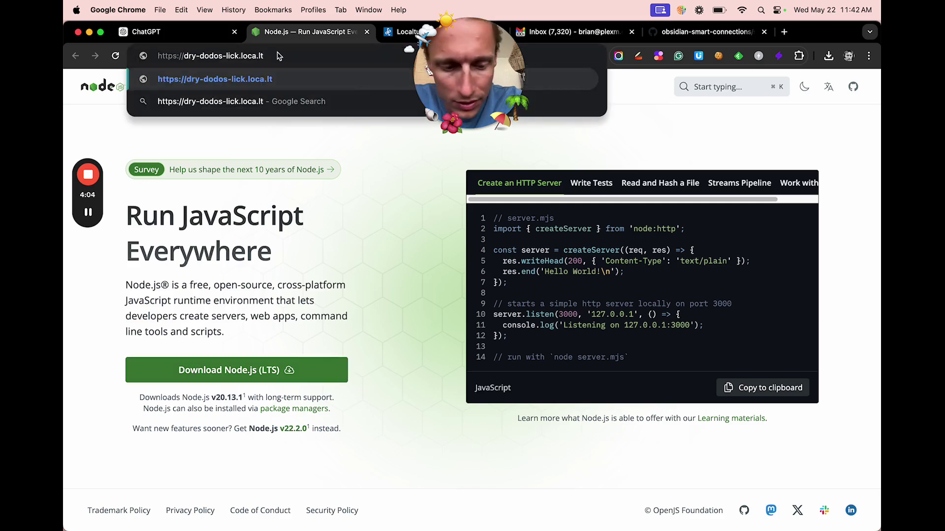
pyautogui.write('/openap')
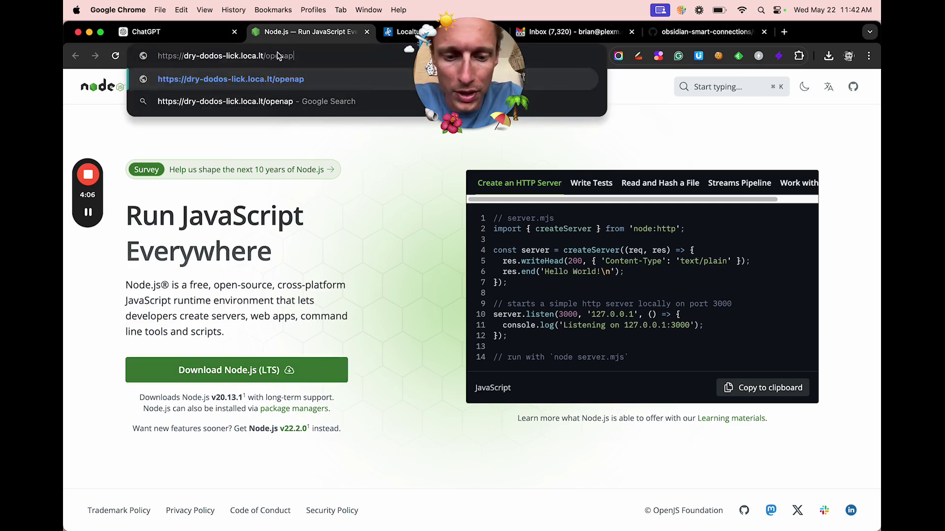
pyautogui.write('i.json')
pyautogui.press('Return')
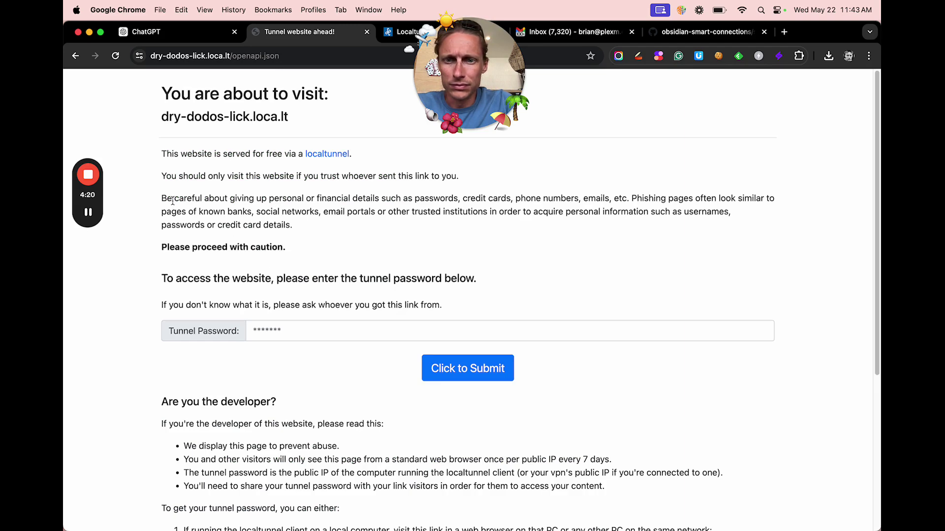
pyautogui.scroll(-3, 269, 287)
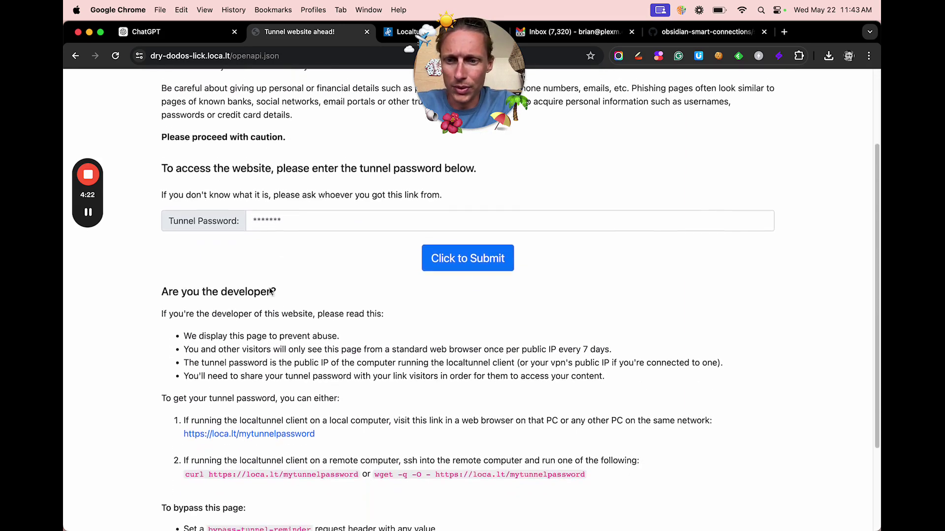
pyautogui.scroll(-1, 272, 292)
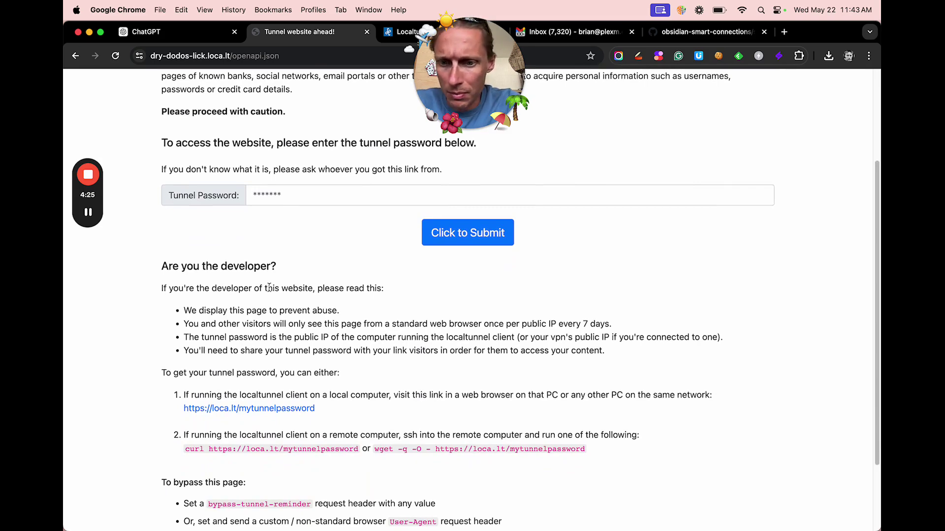
pyautogui.scroll(2, 269, 288)
pyautogui.scroll(-2, 269, 288)
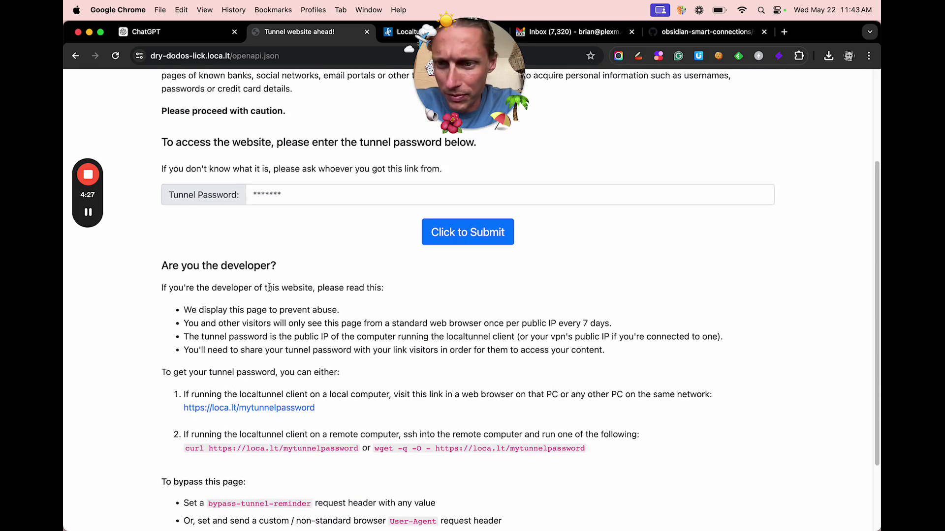
pyautogui.scroll(-1, 270, 288)
pyautogui.scroll(-1, 268, 288)
pyautogui.scroll(-2, 296, 292)
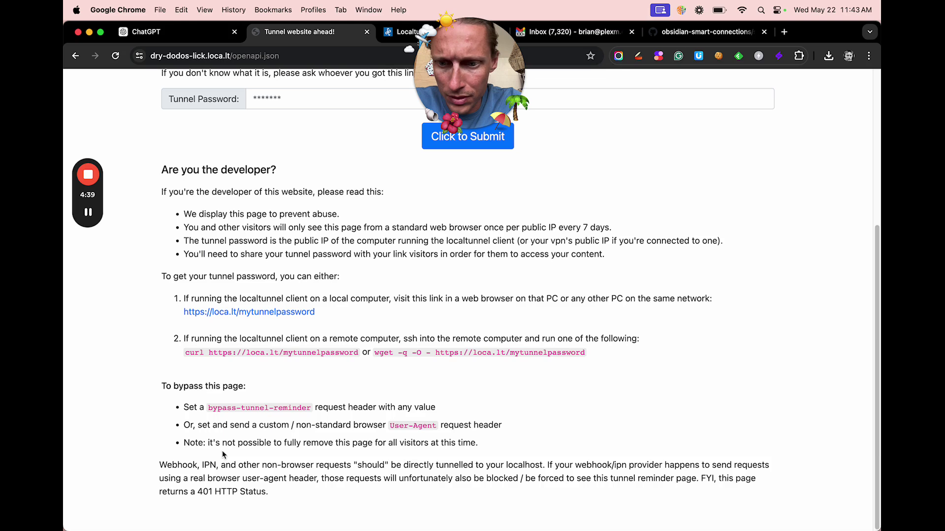
# Clear the page note and copy the tunnel's openapi.json address
pyautogui.moveTo(221, 444); pyautogui.dragTo(422, 442)
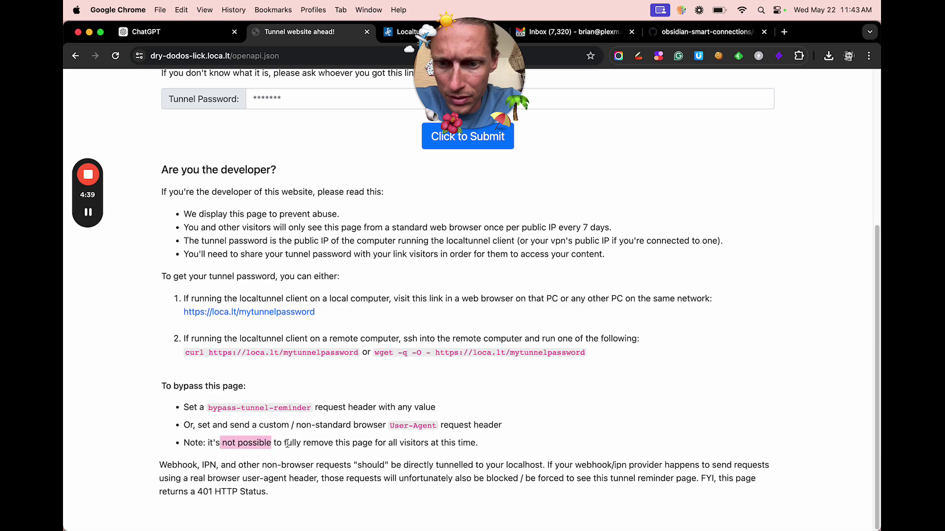
pyautogui.click(449, 442)
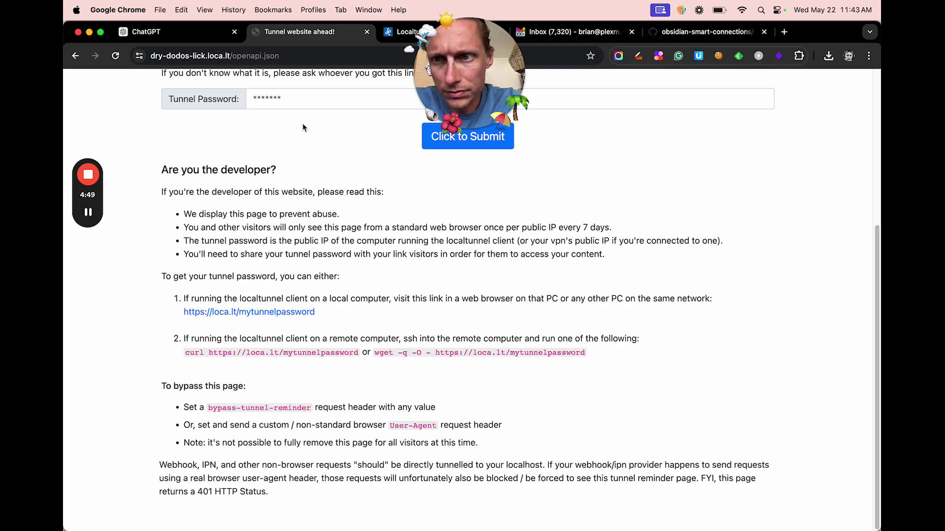
pyautogui.click(252, 56)
pyautogui.press('super+c')
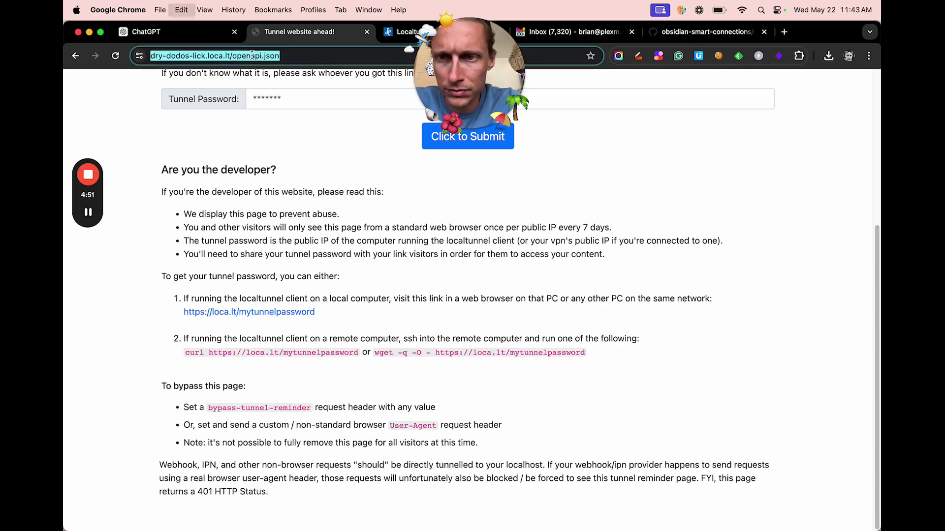
pyautogui.click(188, 32)
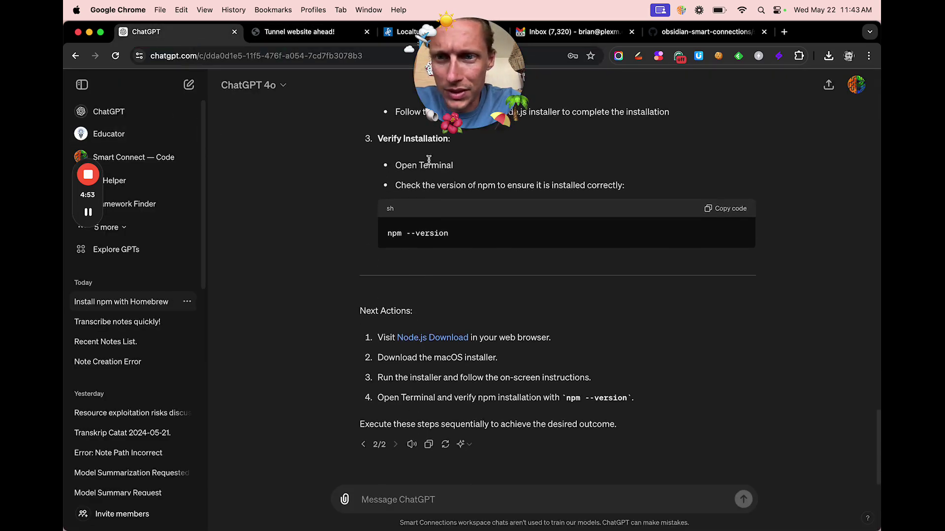
pyautogui.moveTo(108, 111)
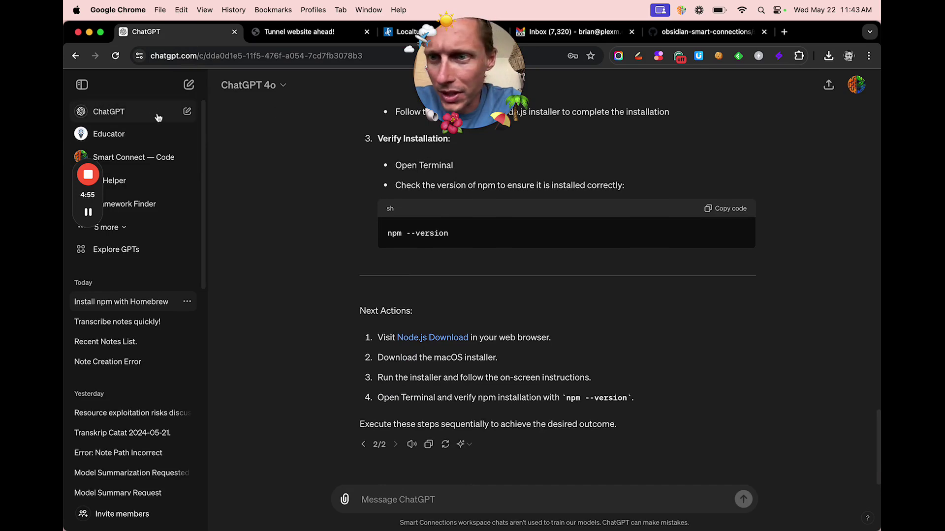
# Import the schema from the loca.lt openapi.json URL into a new GPT action
pyautogui.click(130, 252)
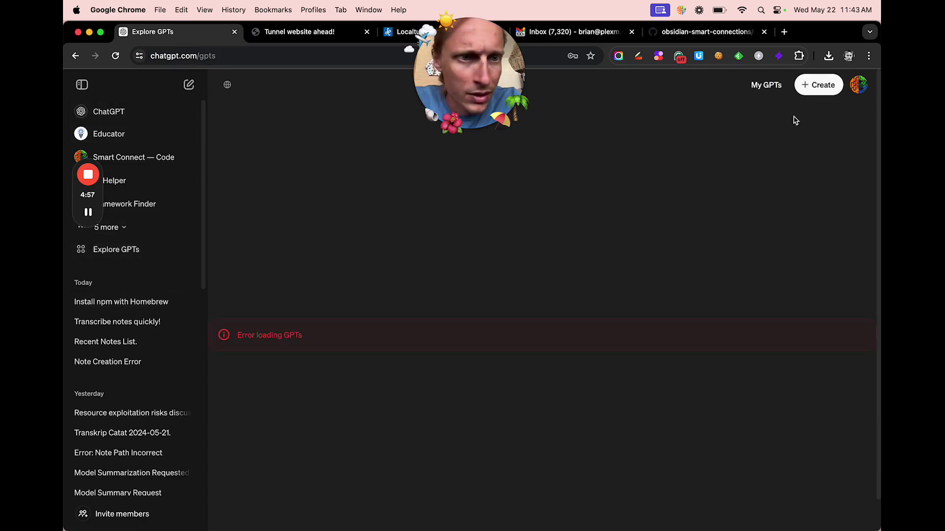
pyautogui.click(808, 85)
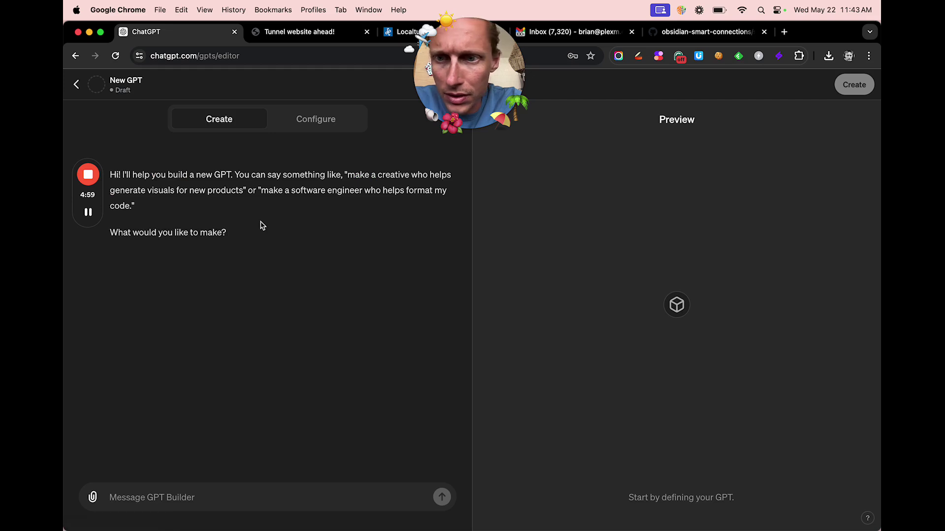
pyautogui.click(299, 122)
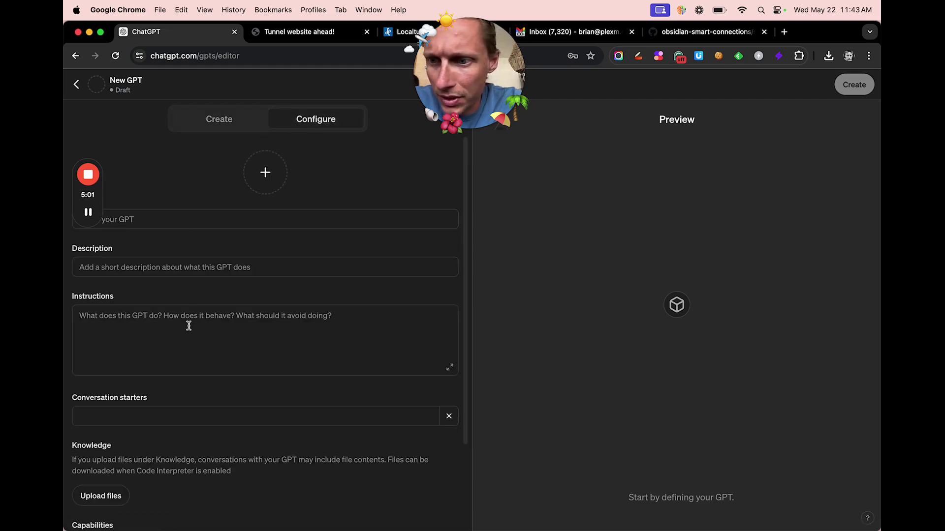
pyautogui.scroll(-3, 188, 325)
pyautogui.scroll(-1, 185, 463)
pyautogui.click(123, 512)
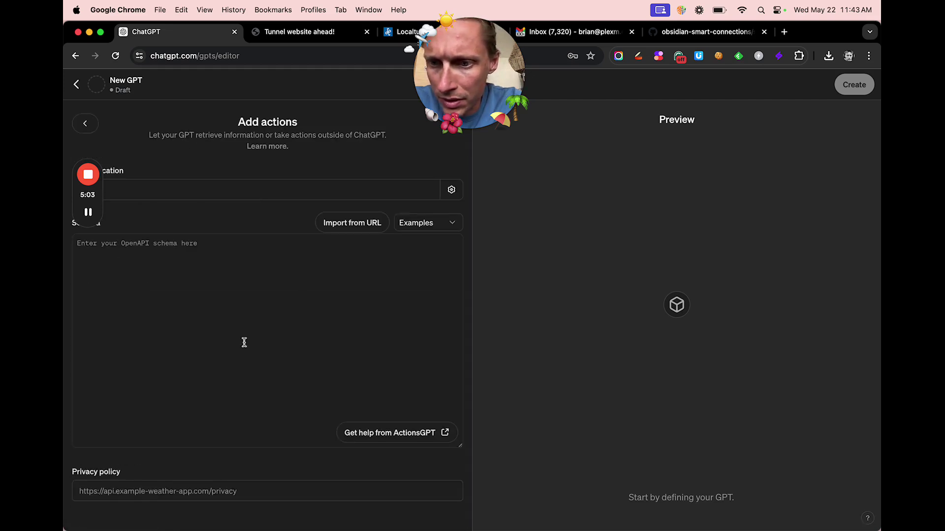
pyautogui.click(365, 223)
pyautogui.press('super+v')
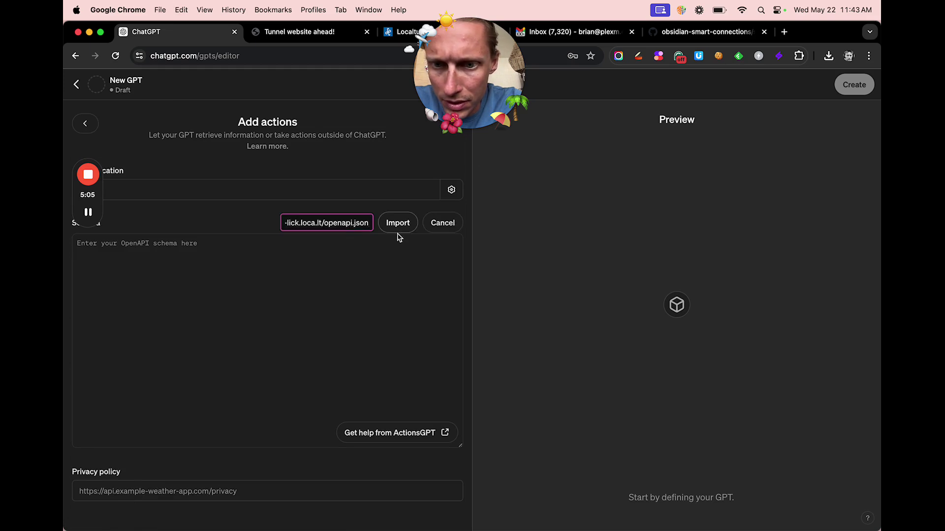
pyautogui.click(397, 224)
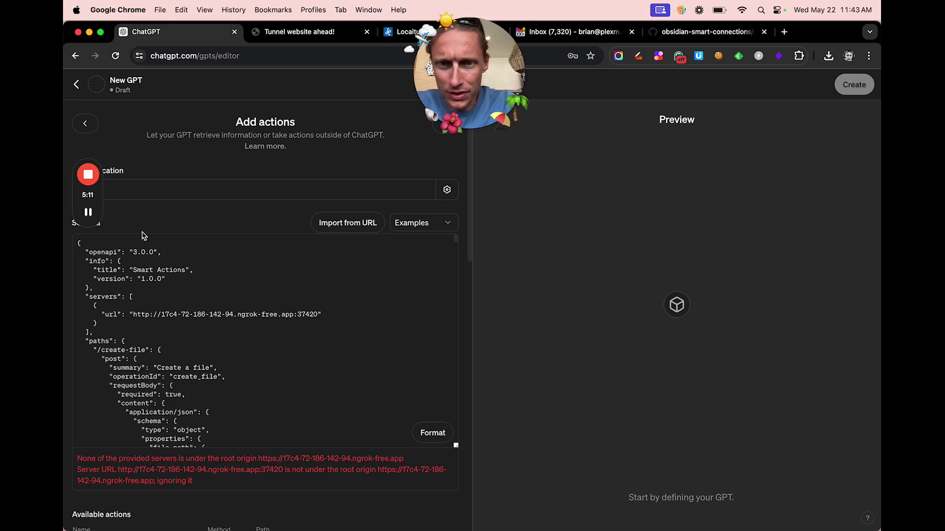
pyautogui.moveTo(88, 213)
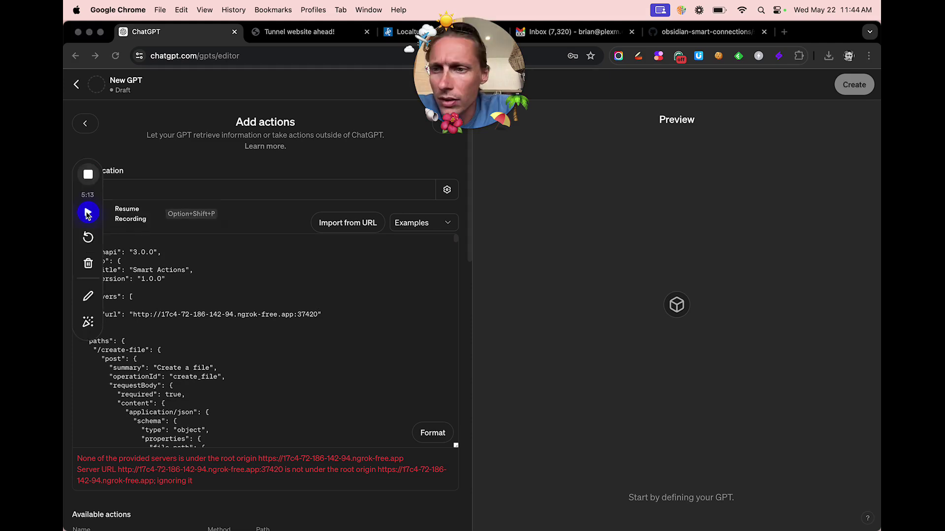
# Delete the :37420 port from the schema's server URL
pyautogui.click(296, 315)
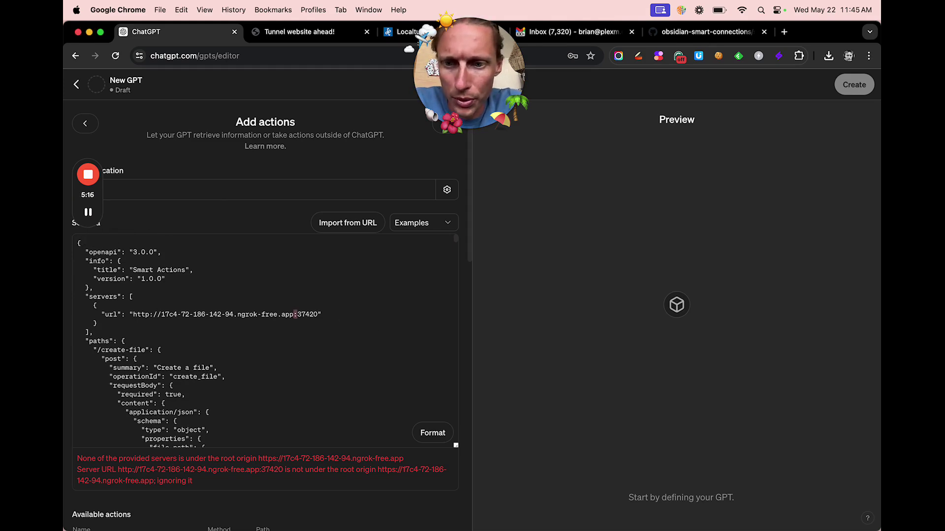
pyautogui.moveTo(296, 315); pyautogui.dragTo(321, 314)
pyautogui.press('BackSpace')
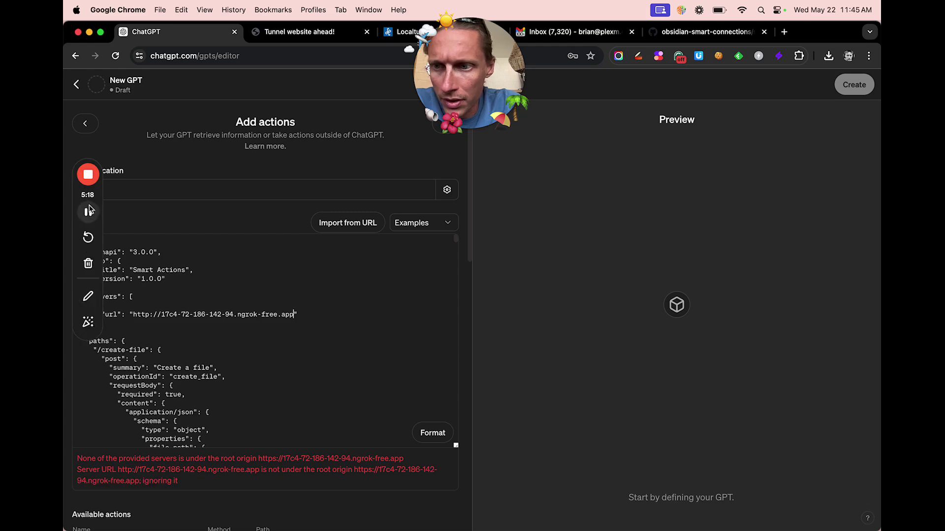
pyautogui.click(320, 40)
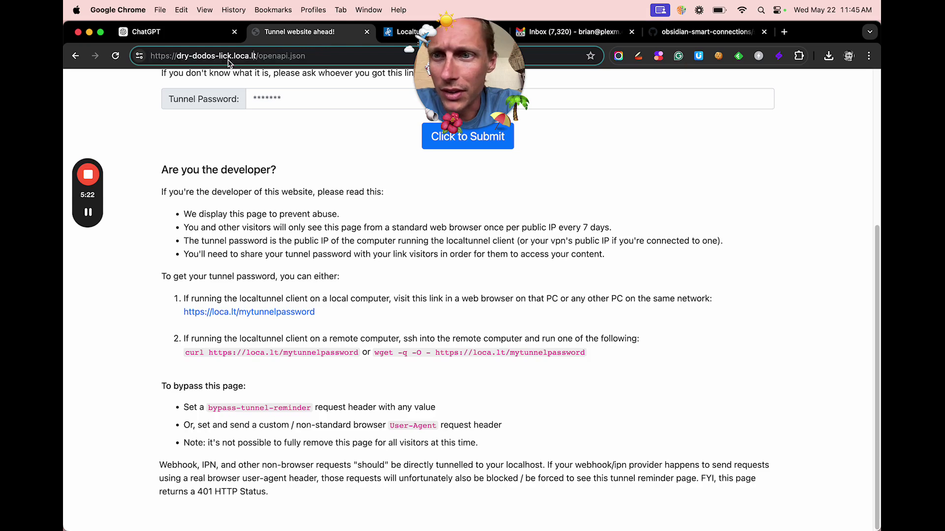
pyautogui.click(337, 59)
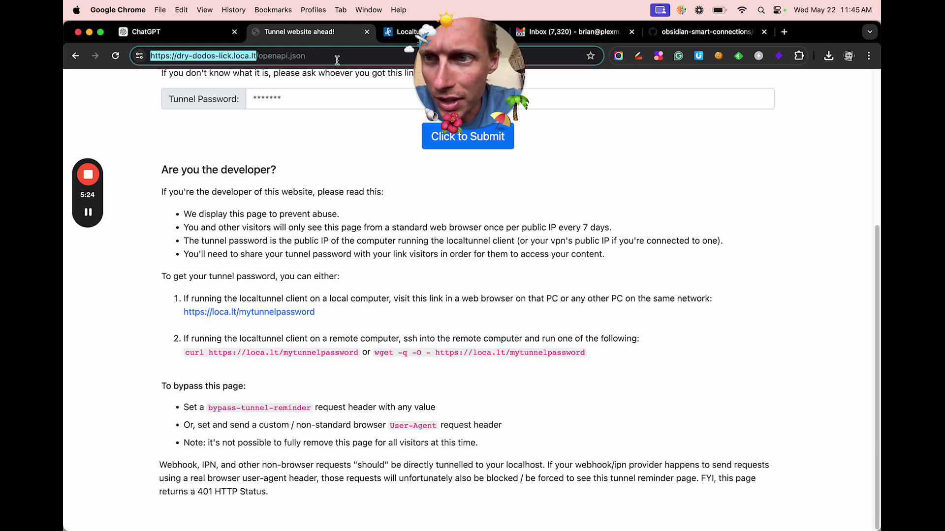
pyautogui.press('super+c')
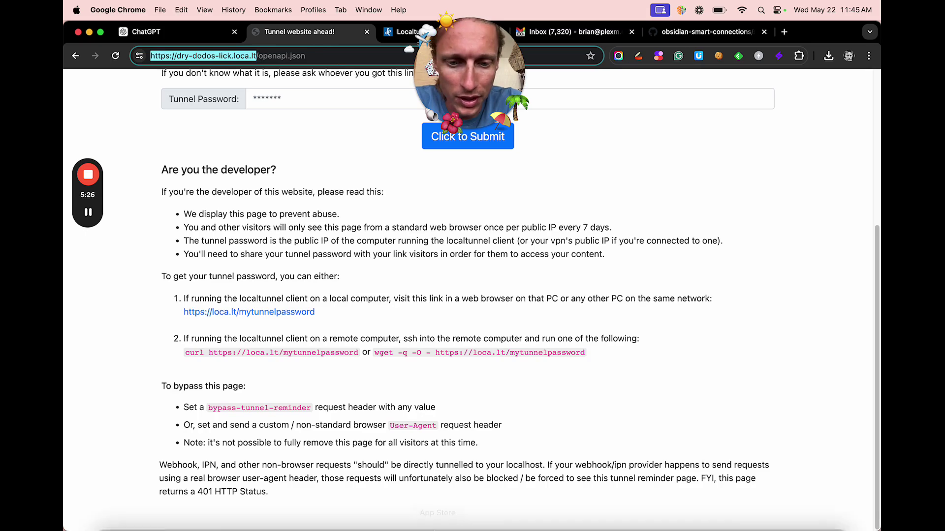
pyautogui.click(633, 506)
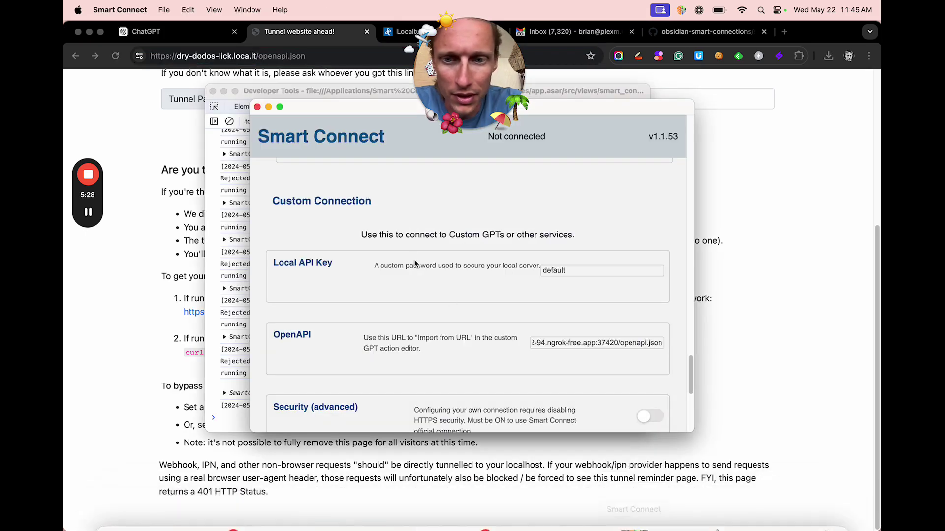
pyautogui.scroll(-5, 585, 305)
pyautogui.click(584, 308)
pyautogui.hotkey('alt', 'shift', 'Right')
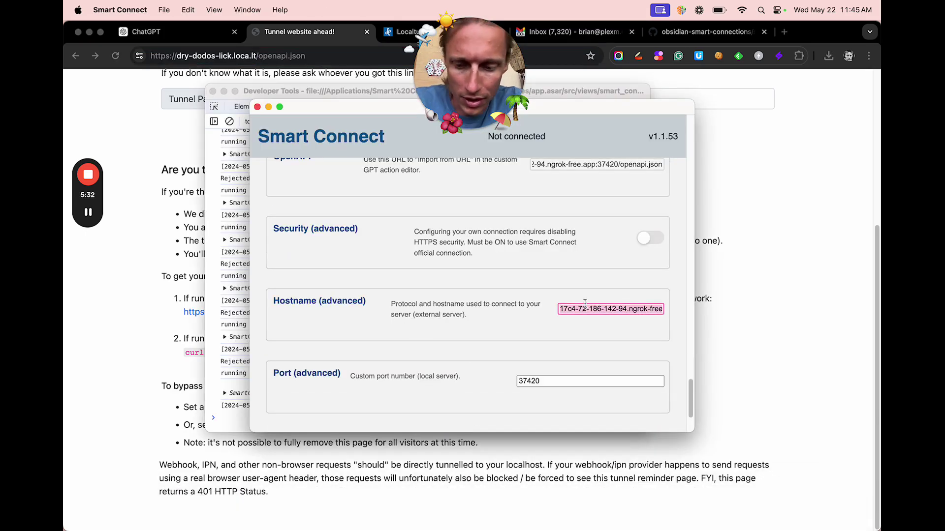
pyautogui.press('super+v')
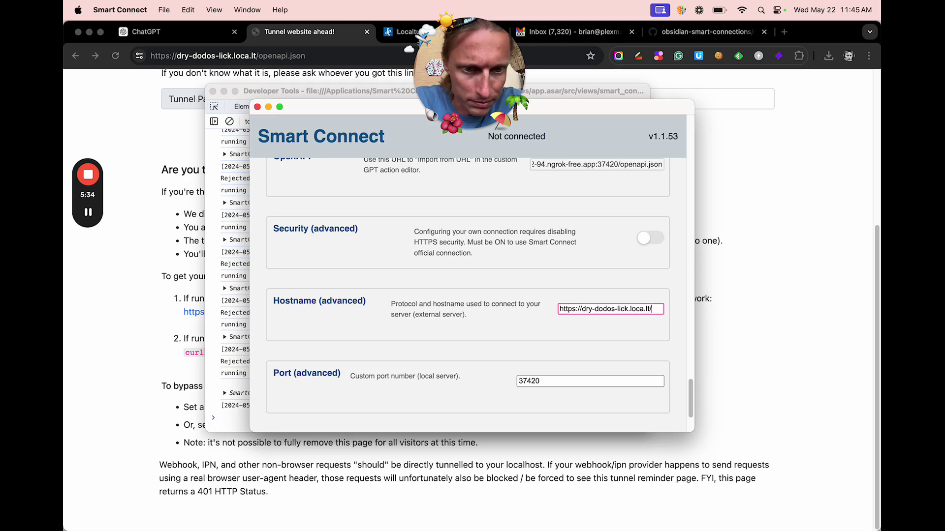
pyautogui.press('BackSpace')
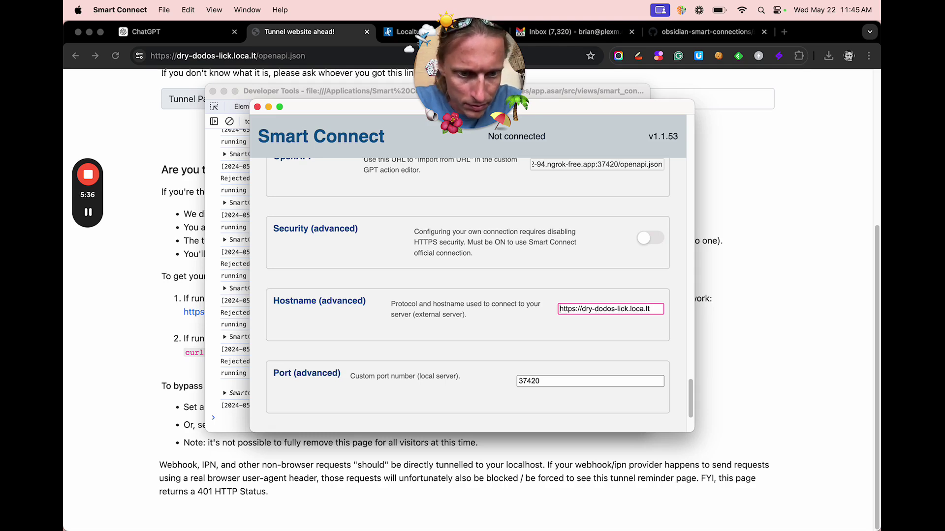
pyautogui.click(481, 376)
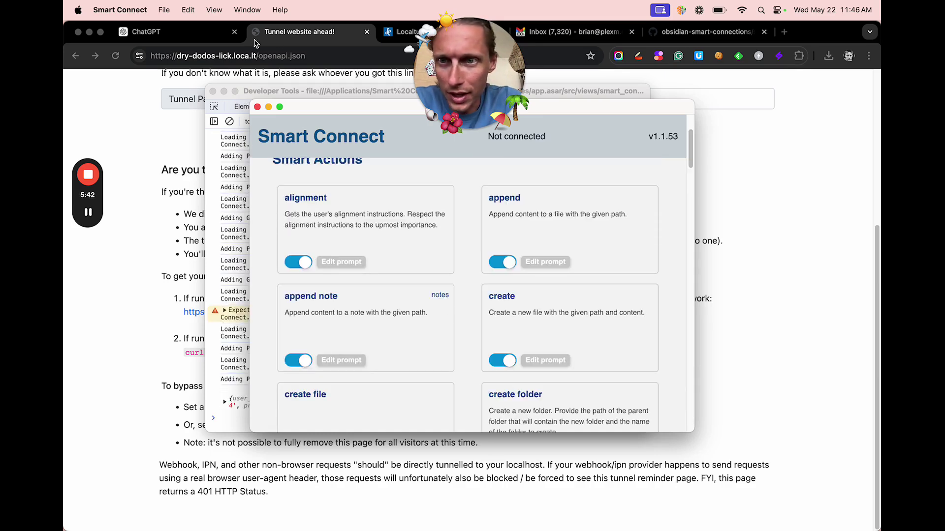
# Reload the tunnel openapi page and check the tunnel running in Terminal
pyautogui.click(292, 53)
pyautogui.write('/')
pyautogui.press('Return')
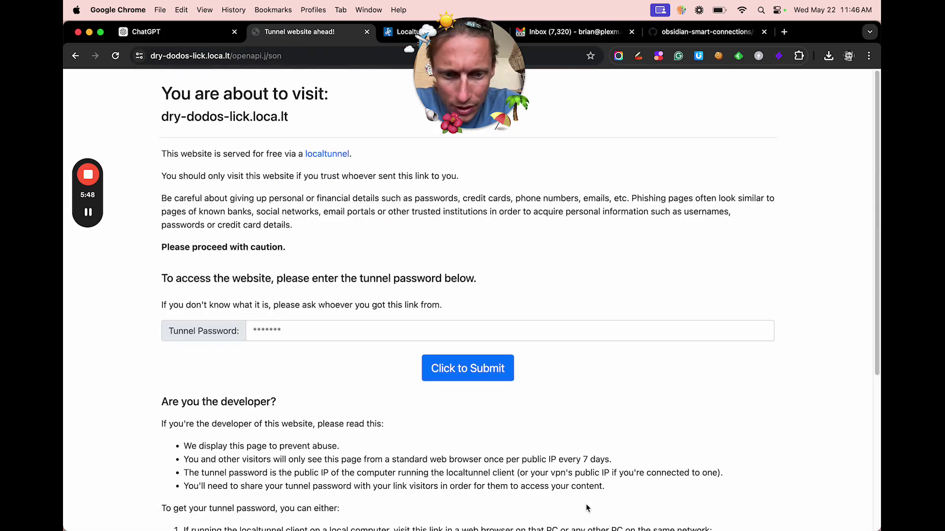
pyautogui.moveTo(634, 529)
pyautogui.click(670, 506)
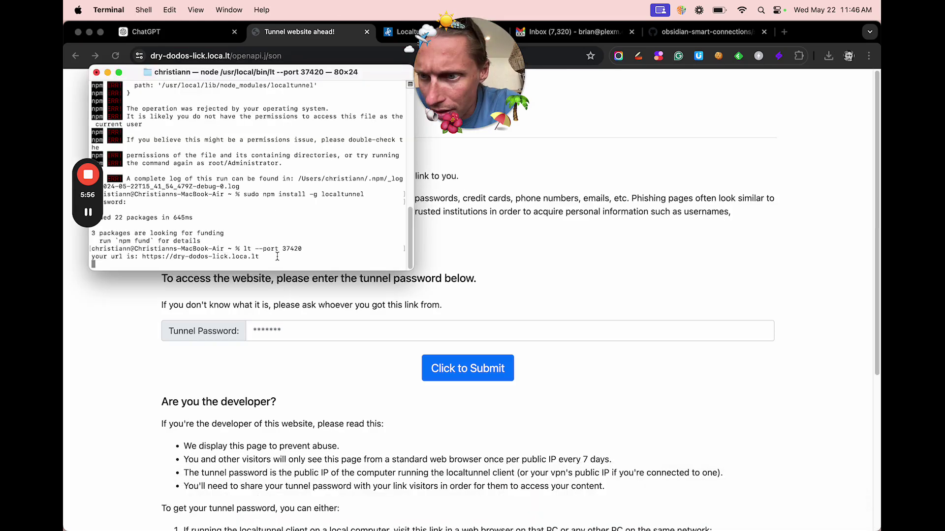
pyautogui.click(301, 302)
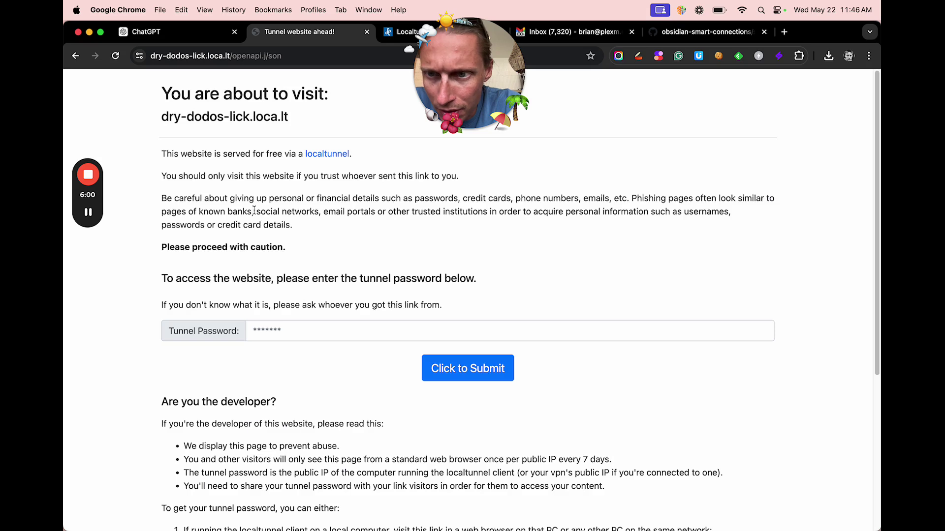
# Try submitting the tunnel password, which is rejected as not a valid IP, then open a new tab
pyautogui.moveTo(169, 200); pyautogui.dragTo(405, 227)
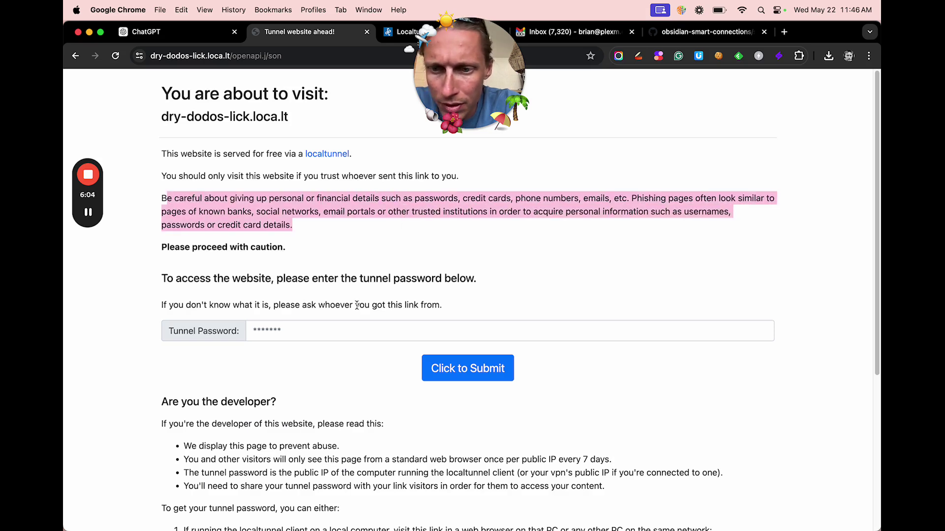
pyautogui.click(322, 330)
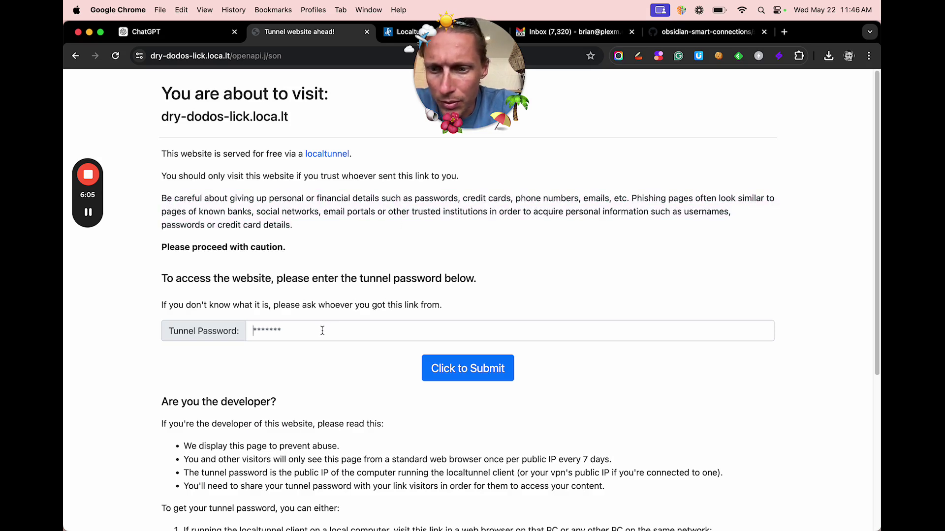
pyautogui.click(431, 368)
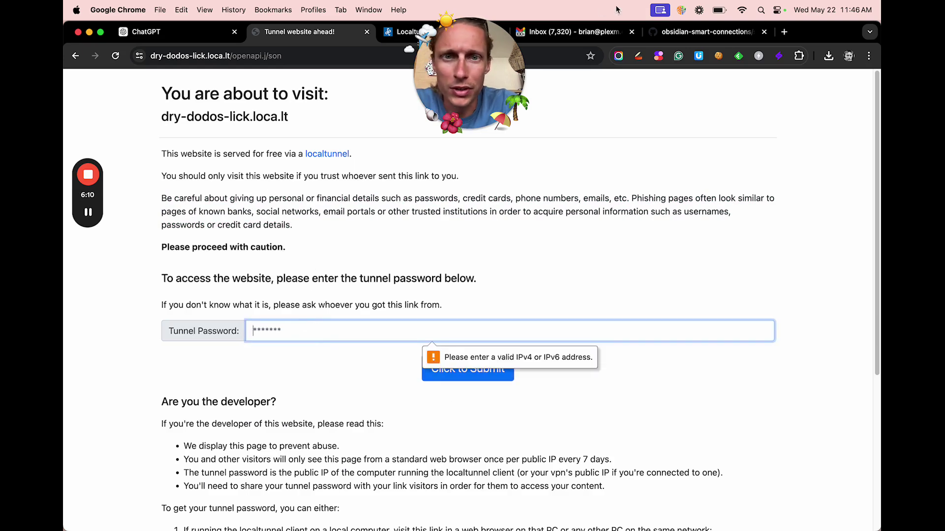
pyautogui.click(785, 31)
pyautogui.write('what')
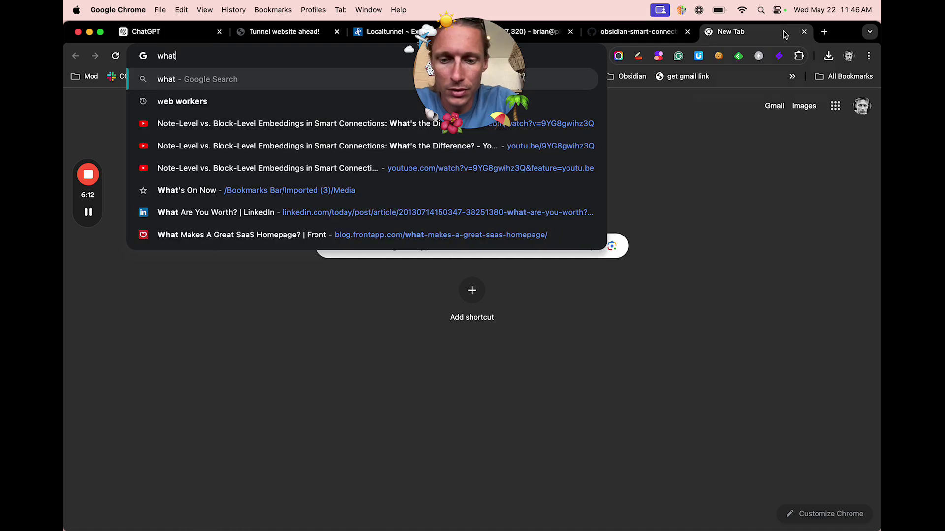
pyautogui.write('s my ip')
pyautogui.press('Return')
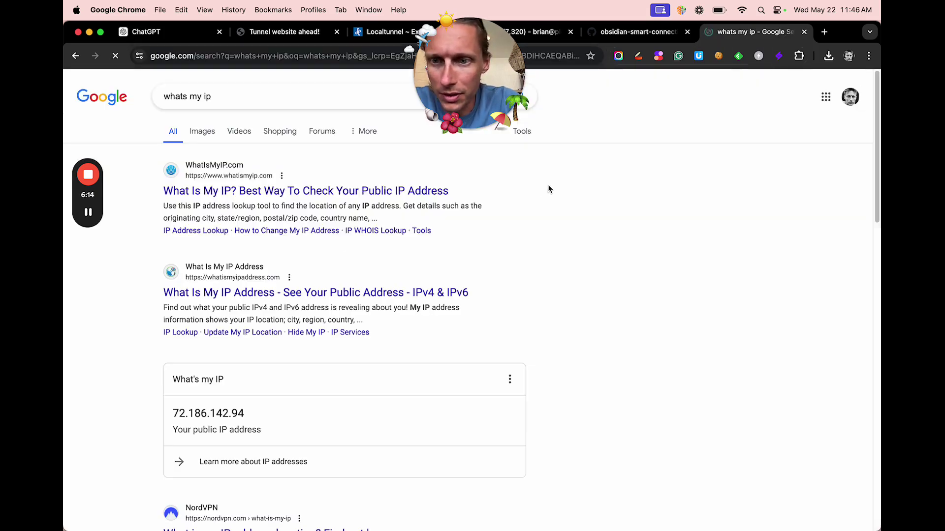
pyautogui.click(339, 189)
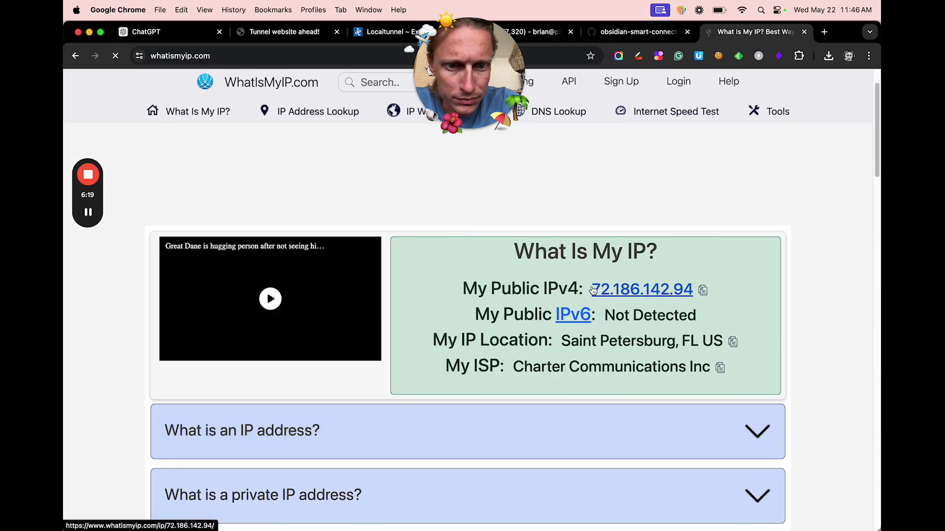
pyautogui.moveTo(590, 289); pyautogui.dragTo(685, 286)
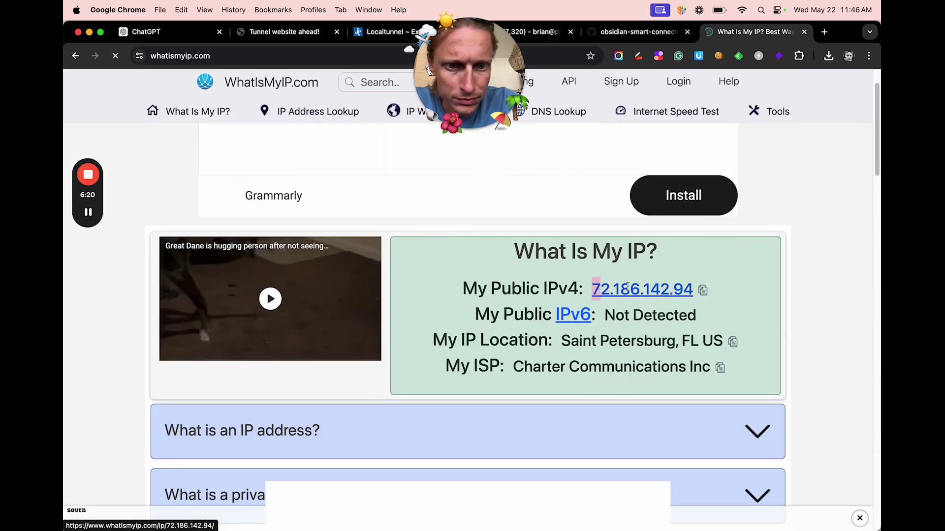
pyautogui.press('super+c')
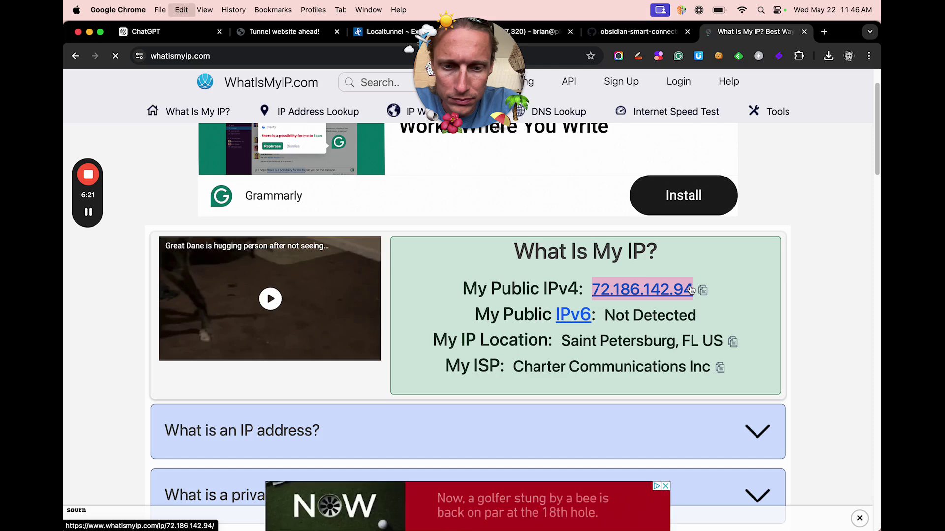
pyautogui.click(76, 55)
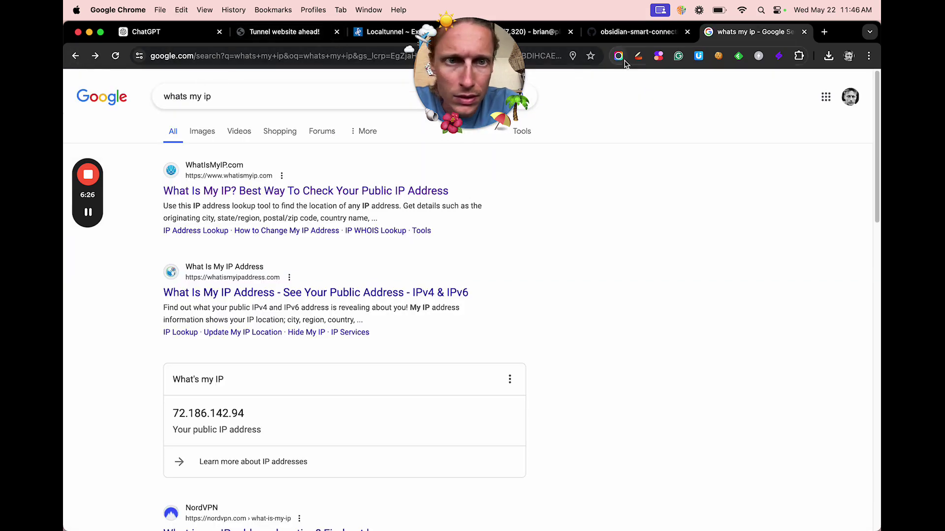
# Unlock the localtunnel page with the public IP as the tunnel password
pyautogui.click(284, 32)
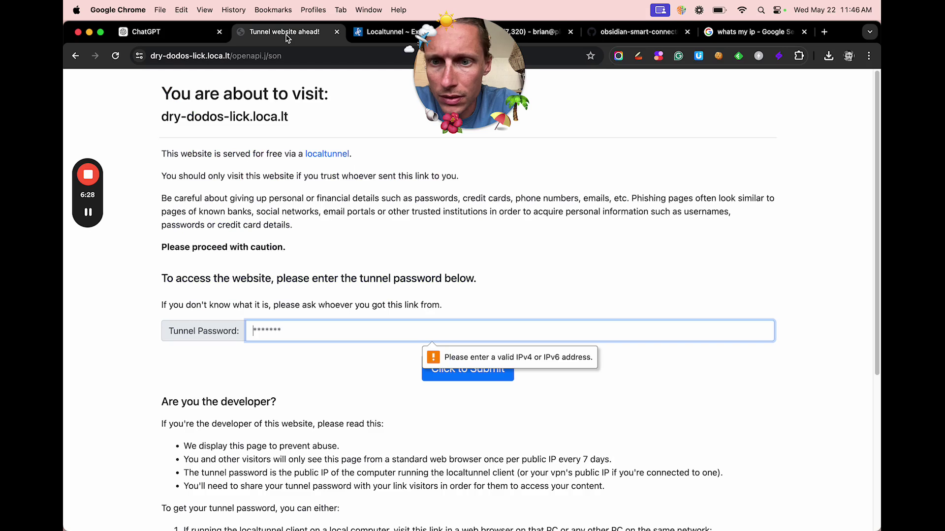
pyautogui.press('super+v')
pyautogui.click(447, 370)
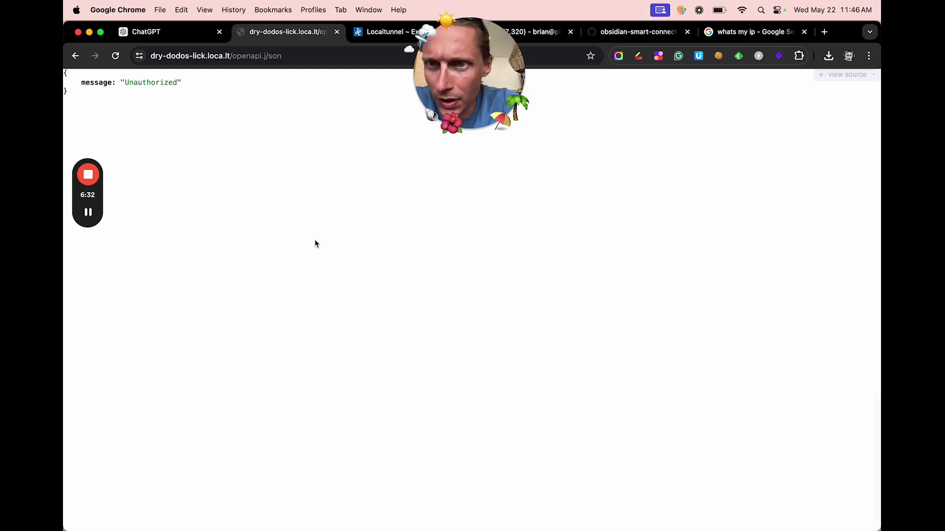
# Remove the stray slash from the address and load the openapi.json schema
pyautogui.click(276, 54)
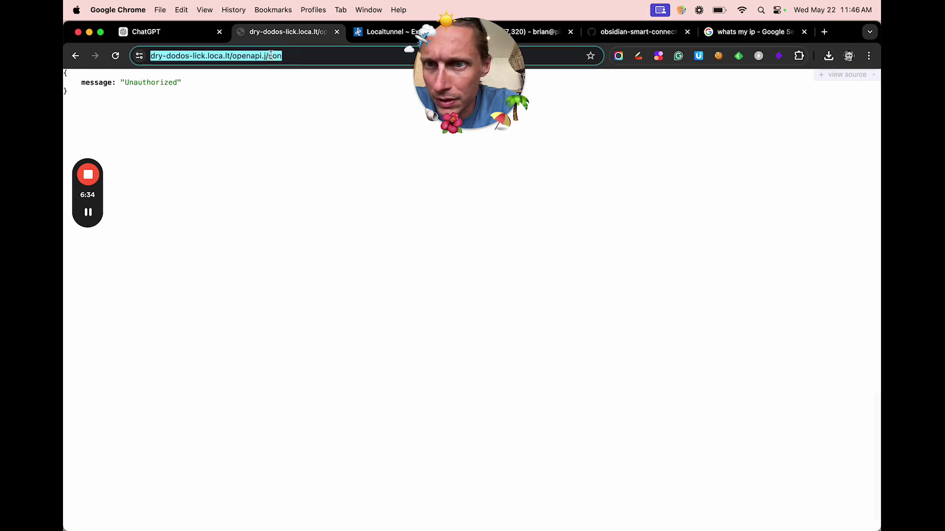
pyautogui.click(270, 57)
pyautogui.press('BackSpace')
pyautogui.press('Return')
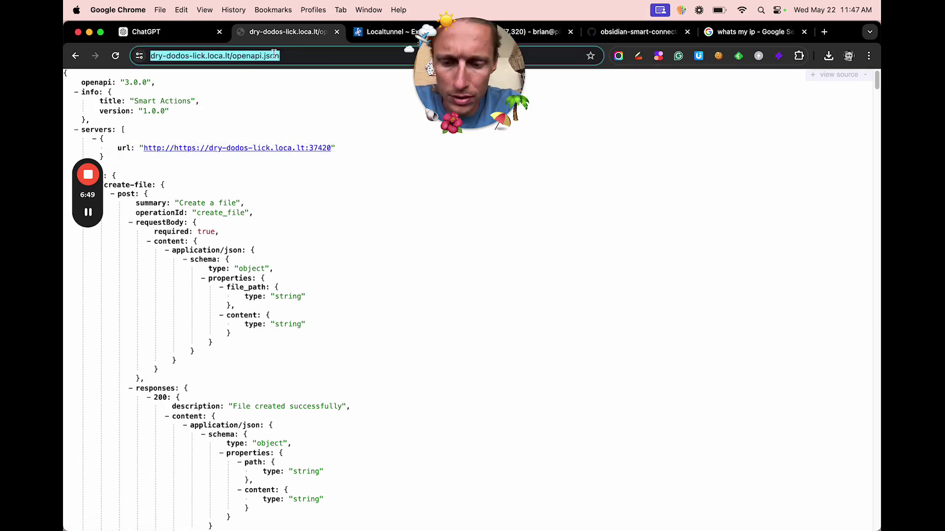
pyautogui.click(175, 34)
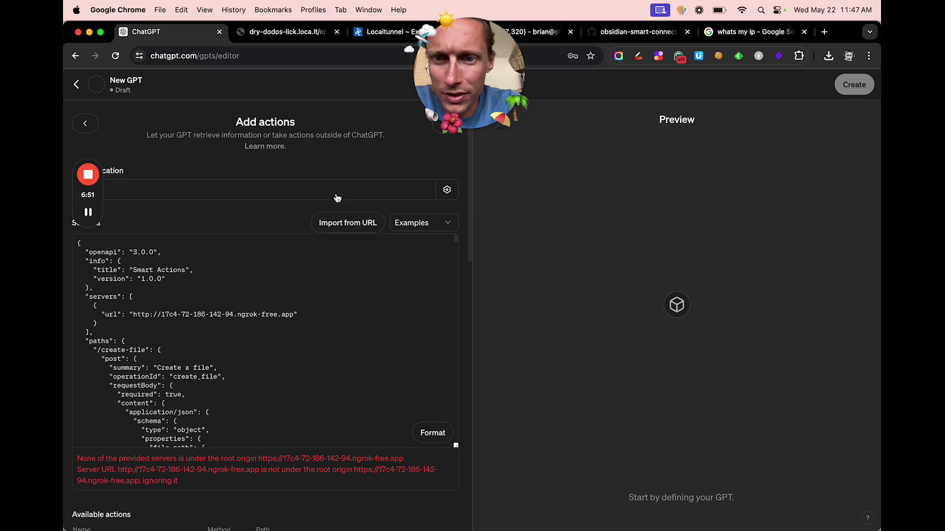
pyautogui.click(342, 221)
pyautogui.press('super+v')
pyautogui.click(395, 229)
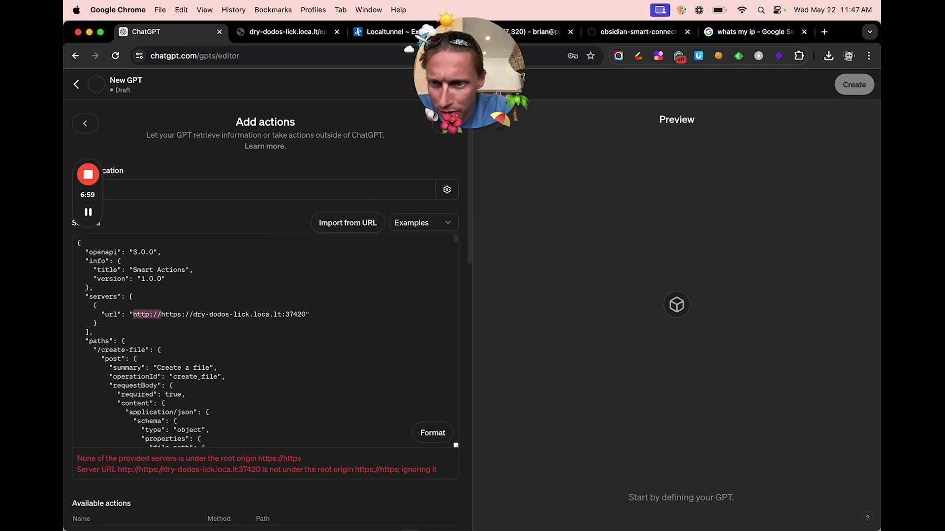
pyautogui.press('BackSpace')
pyautogui.moveTo(279, 314); pyautogui.dragTo(253, 314)
pyautogui.press('BackSpace')
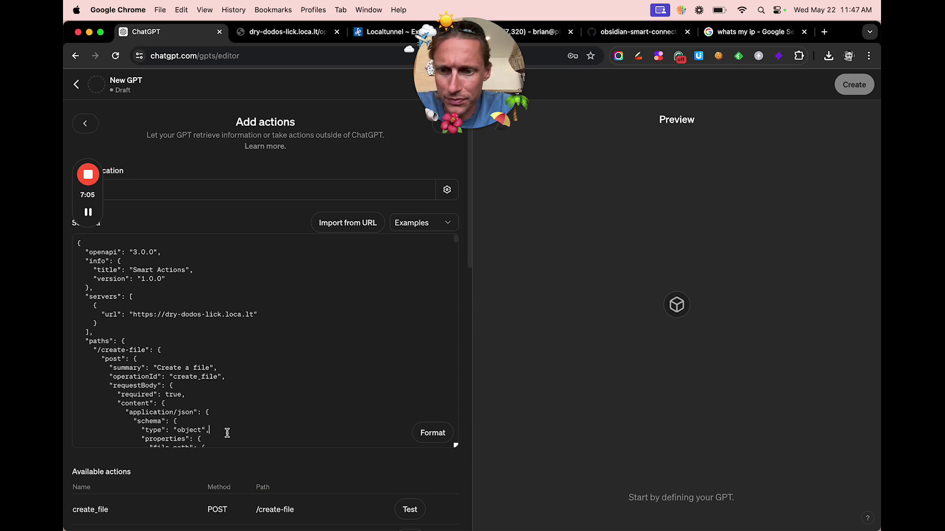
pyautogui.scroll(-5, 226, 434)
pyautogui.scroll(-3, 226, 433)
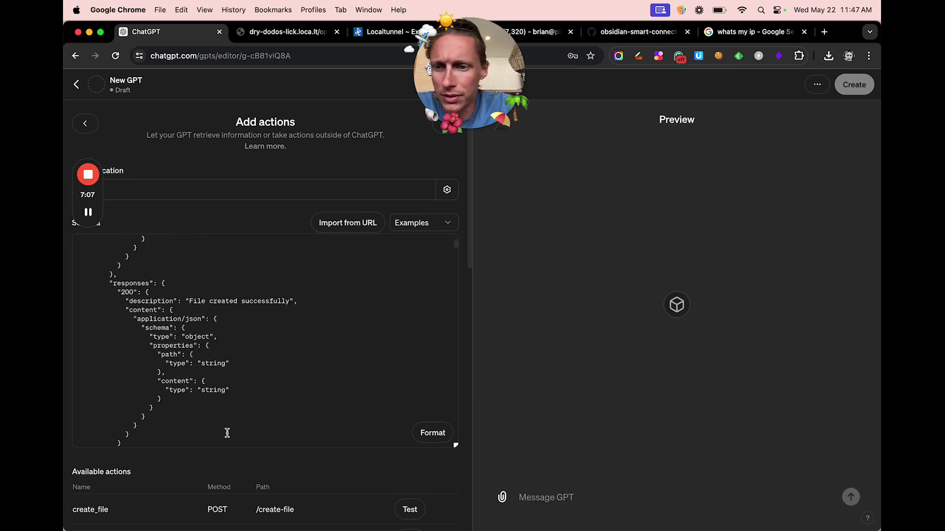
pyautogui.scroll(-1, 226, 433)
pyautogui.scroll(-5, 226, 434)
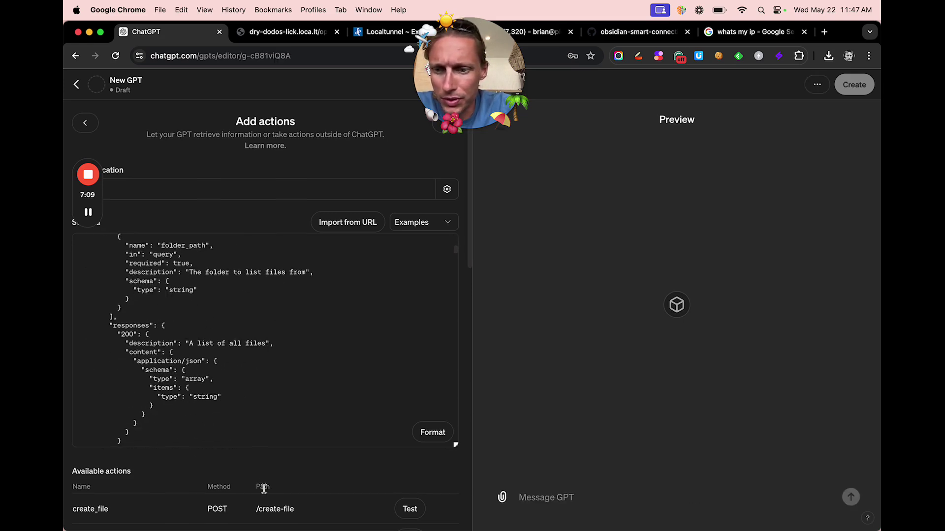
pyautogui.scroll(-5, 263, 487)
pyautogui.scroll(-4, 264, 488)
pyautogui.scroll(-2, 278, 446)
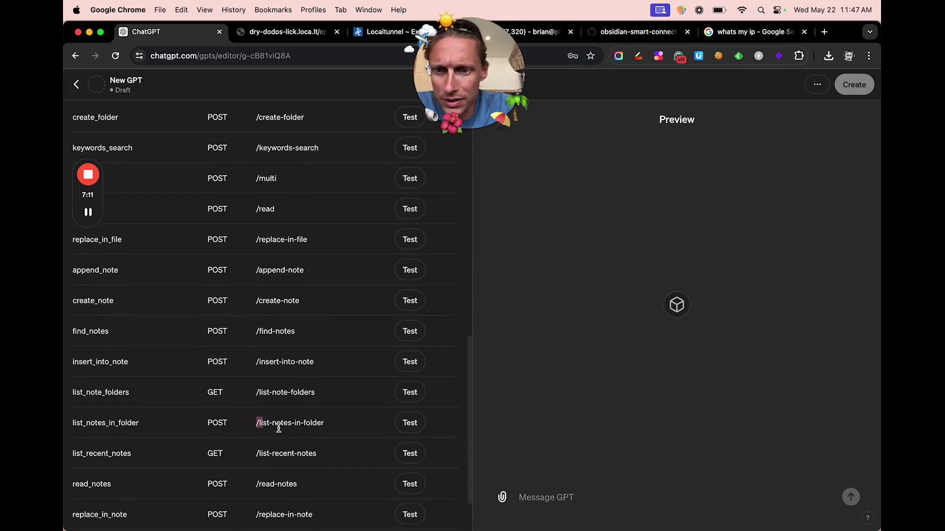
pyautogui.scroll(-2, 267, 421)
# Test list_recent_notes in the preview and allow the call, which returns unauthorized
pyautogui.click(410, 385)
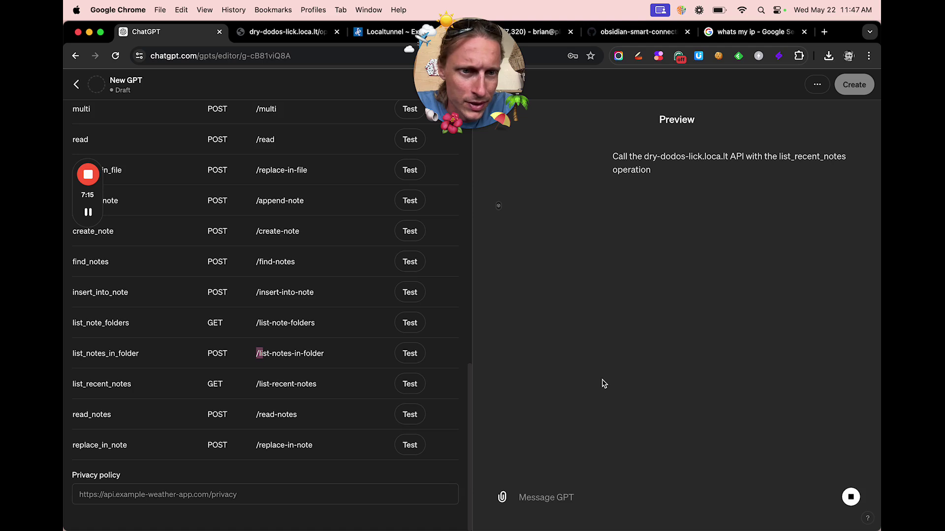
pyautogui.click(537, 256)
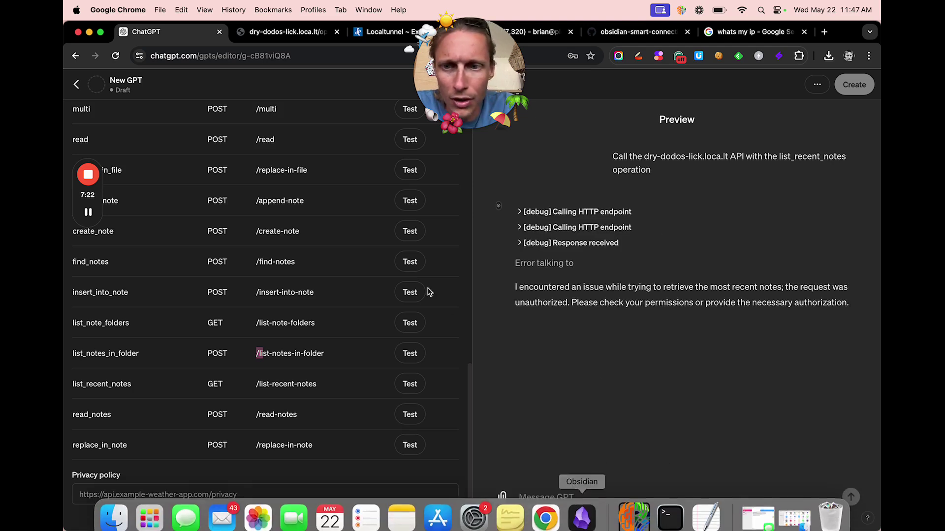
pyautogui.scroll(10, 330, 276)
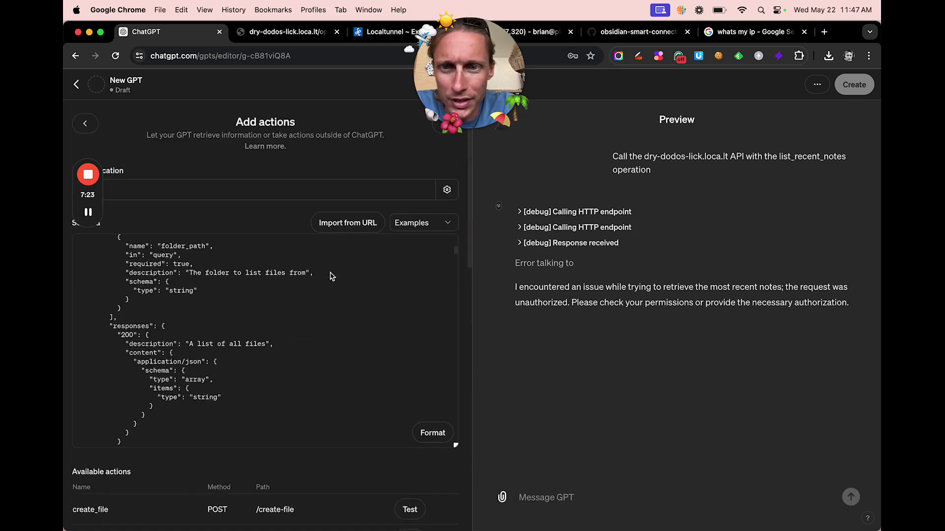
# Set the action authentication to API Key with Bearer auth type and save it
pyautogui.click(303, 195)
pyautogui.click(429, 312)
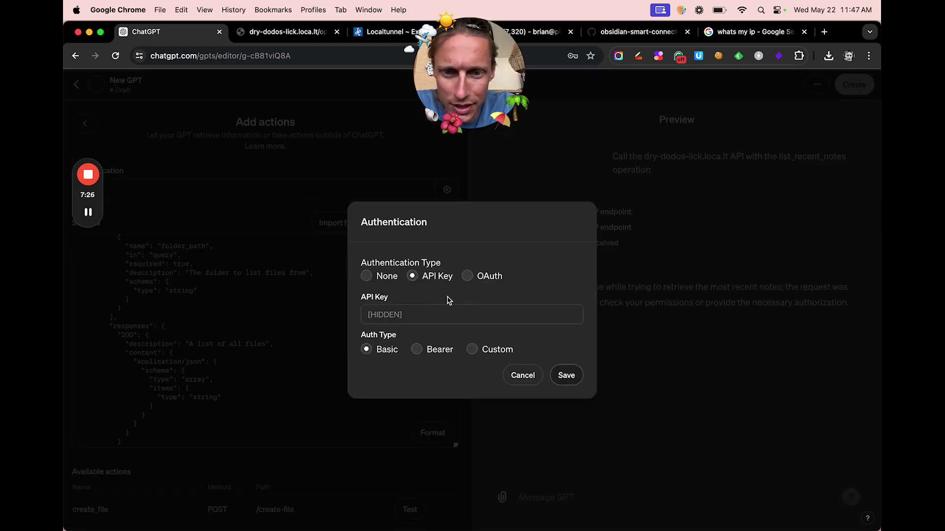
pyautogui.click(436, 320)
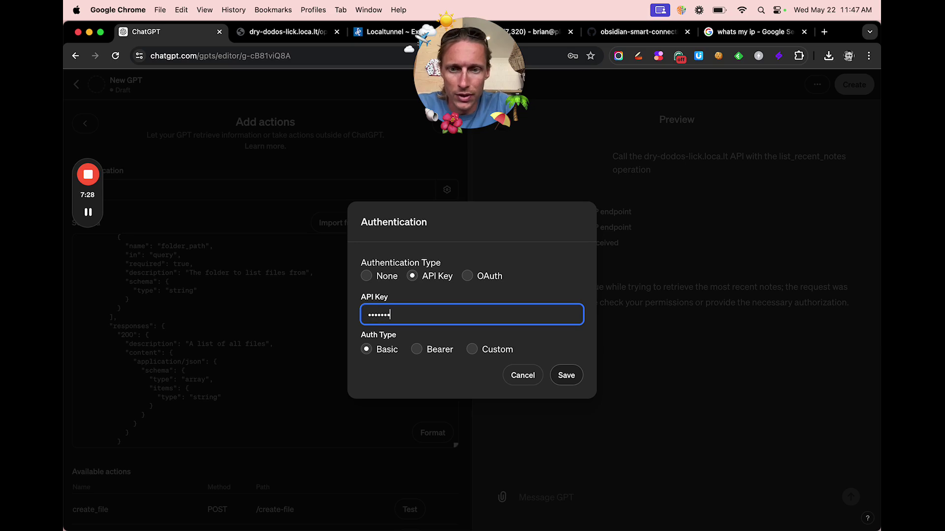
pyautogui.click(415, 351)
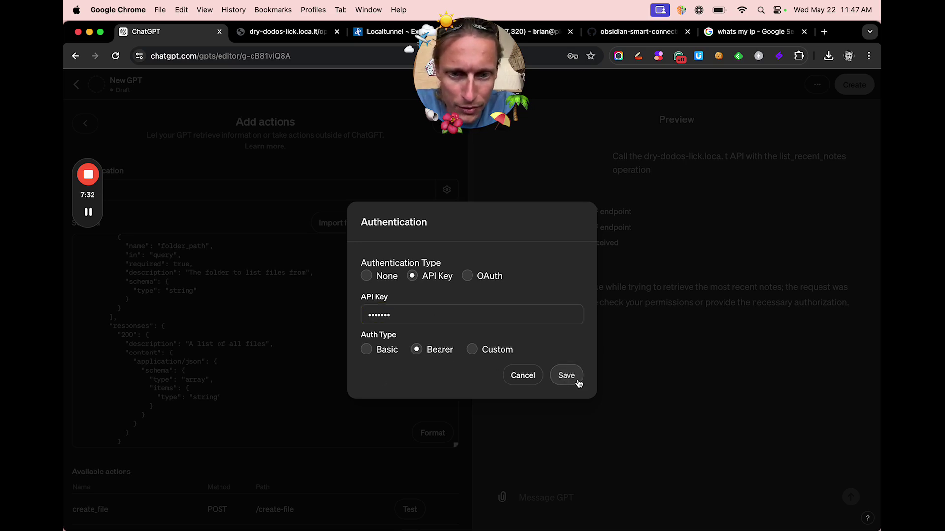
pyautogui.click(575, 381)
pyautogui.click(585, 83)
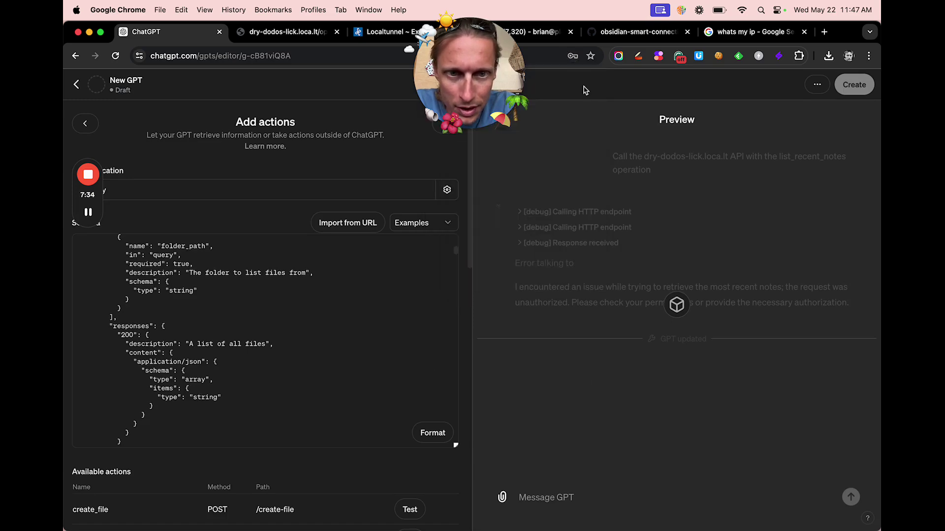
pyautogui.scroll(-3, 378, 320)
pyautogui.scroll(-2, 346, 488)
pyautogui.scroll(-3, 346, 488)
pyautogui.rightClick(347, 488)
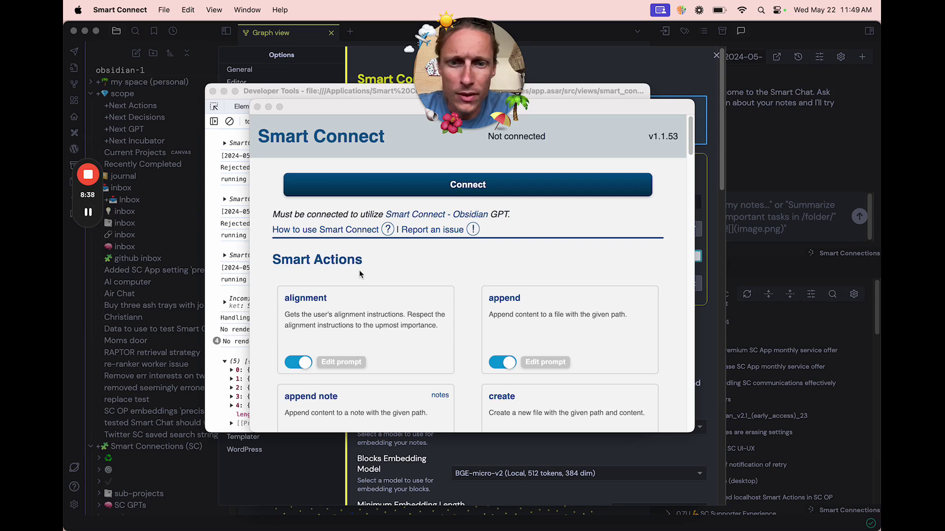
pyautogui.scroll(-5, 359, 274)
pyautogui.scroll(-5, 413, 284)
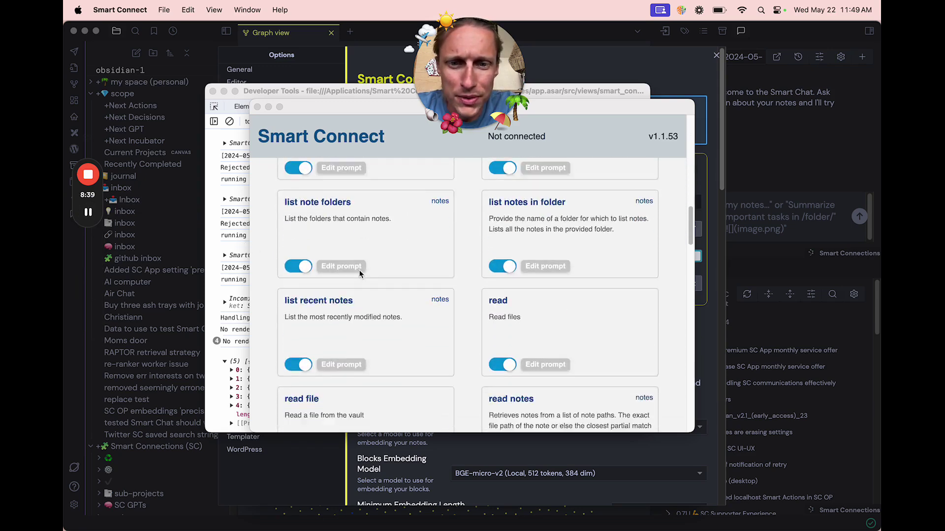
pyautogui.scroll(-1, 470, 290)
pyautogui.scroll(-5, 470, 290)
# Browse to and choose obsidian-1 as Smart Connect's vault folder
pyautogui.click(471, 290)
pyautogui.scroll(-5, 474, 289)
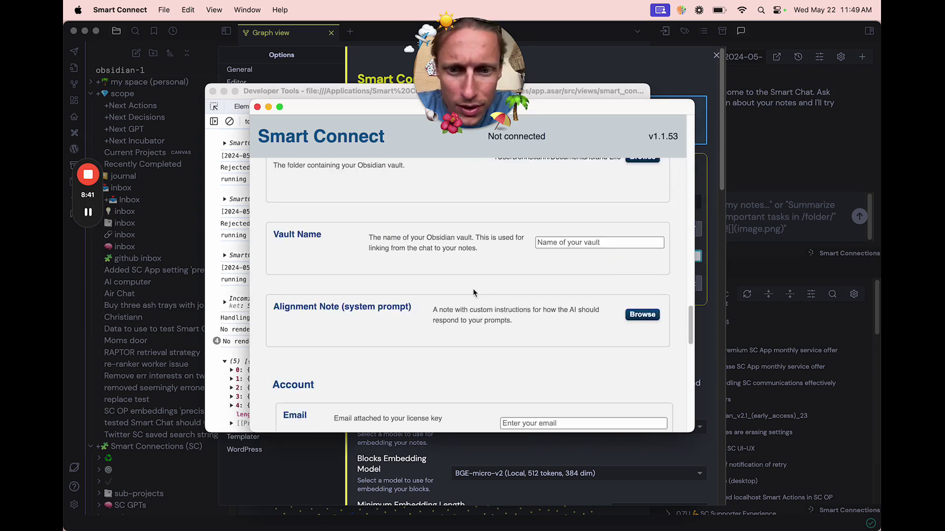
pyautogui.scroll(3, 474, 288)
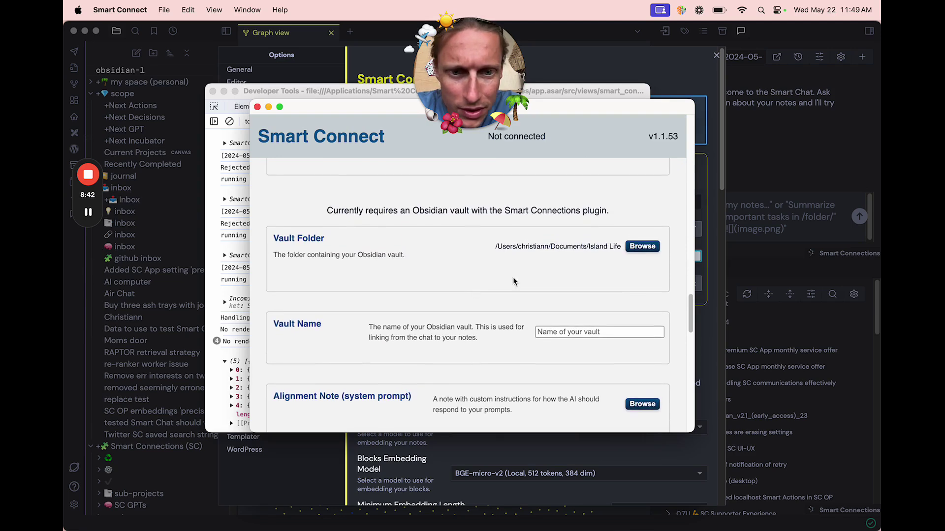
pyautogui.click(625, 248)
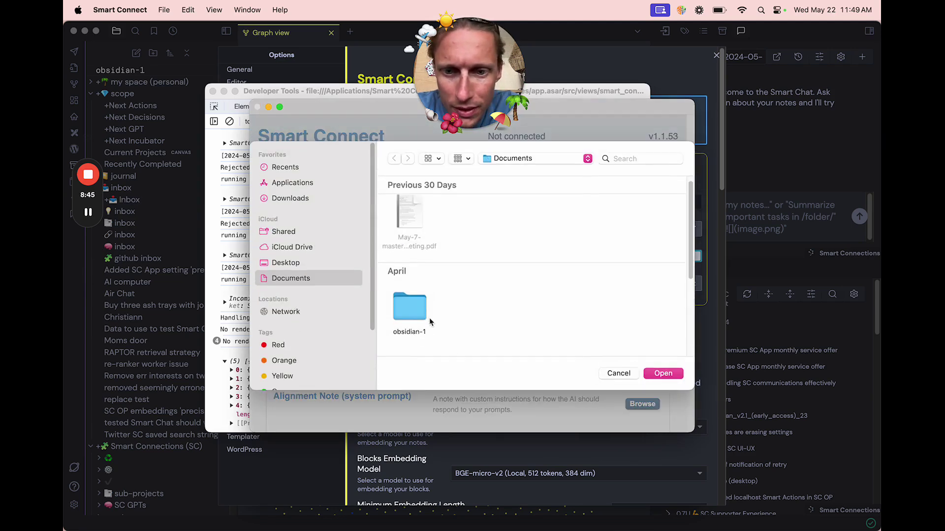
pyautogui.click(410, 295)
pyautogui.click(663, 373)
pyautogui.write('obsi')
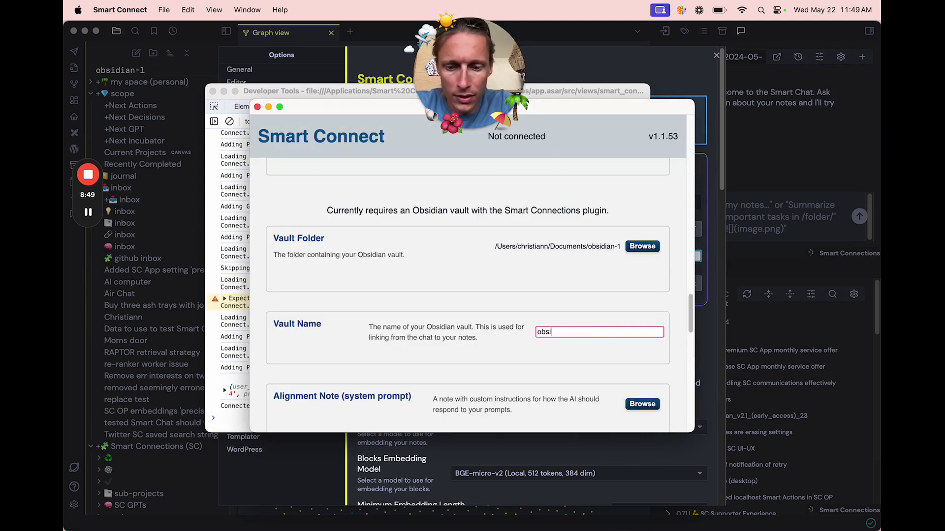
pyautogui.write('dian-1')
pyautogui.scroll(-10, 468, 354)
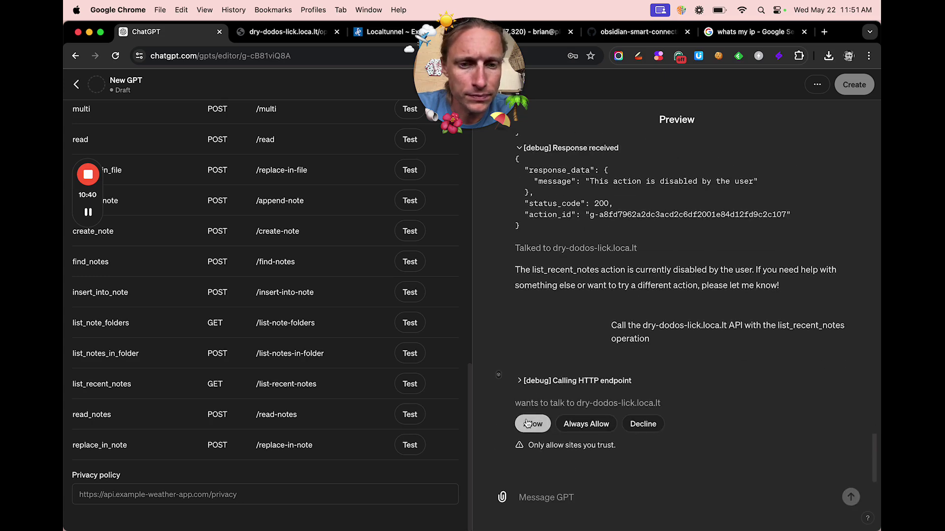
# Allow the list_recent_notes retry so it returns the recently modified Obsidian notes
pyautogui.click(527, 423)
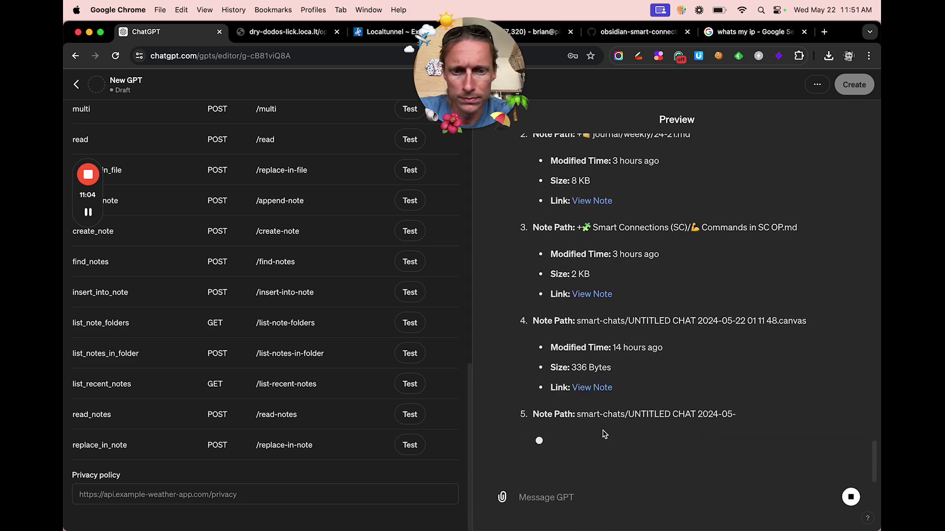
pyautogui.scroll(5, 603, 434)
pyautogui.scroll(1, 602, 435)
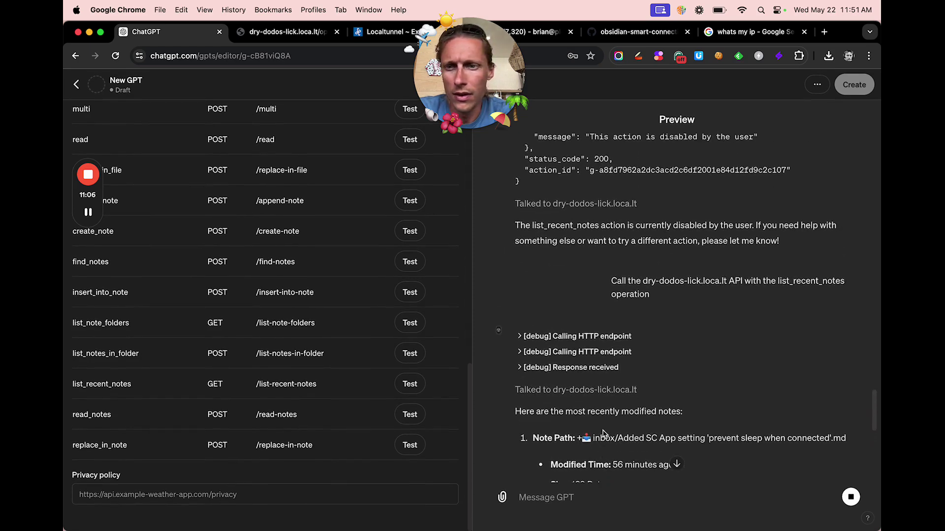
pyautogui.scroll(10, 449, 389)
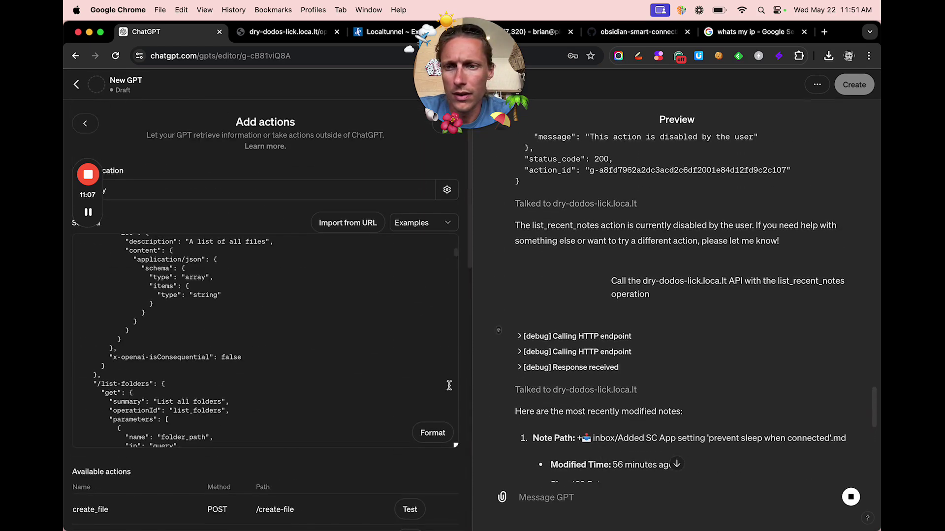
# Fix the GPT's name and description, and turn off DALL-E and web browsing
pyautogui.click(85, 124)
pyautogui.click(177, 219)
pyautogui.write('Mt')
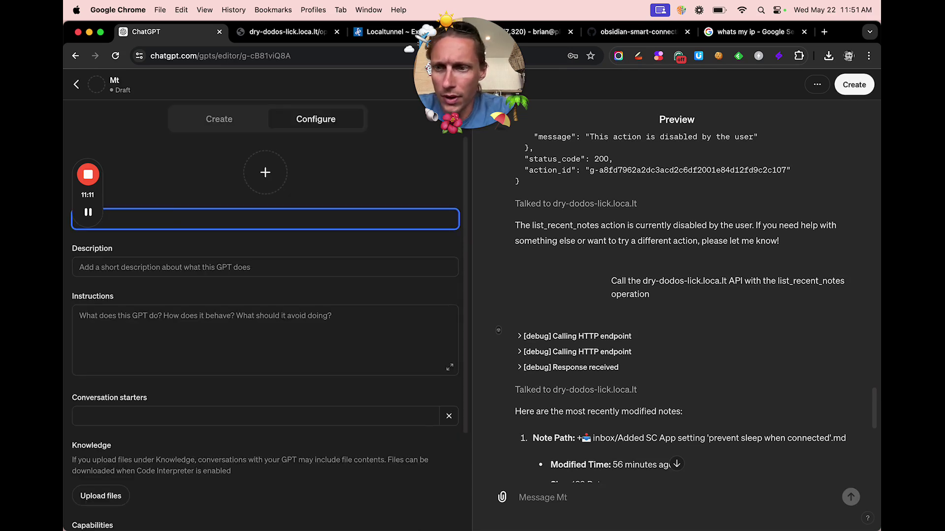
pyautogui.press('BackSpace')
pyautogui.write('My Cu')
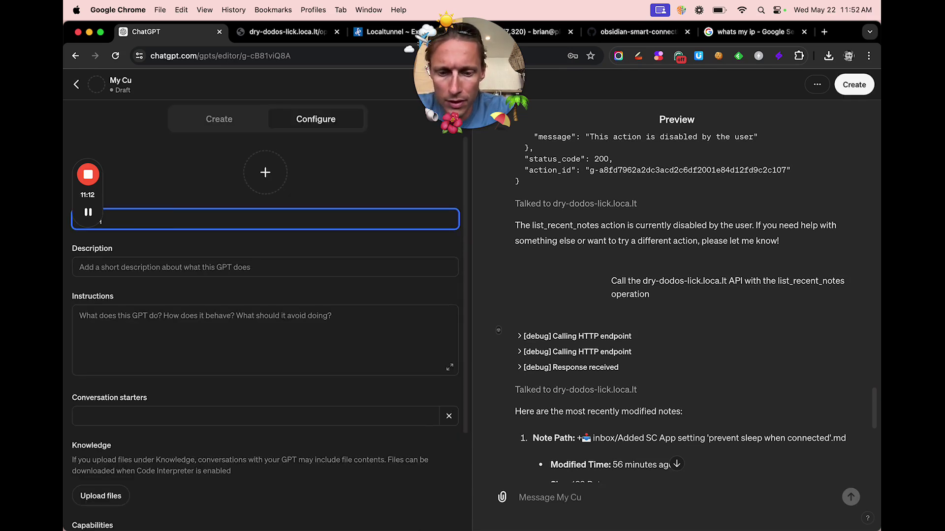
pyautogui.write('stom GPT')
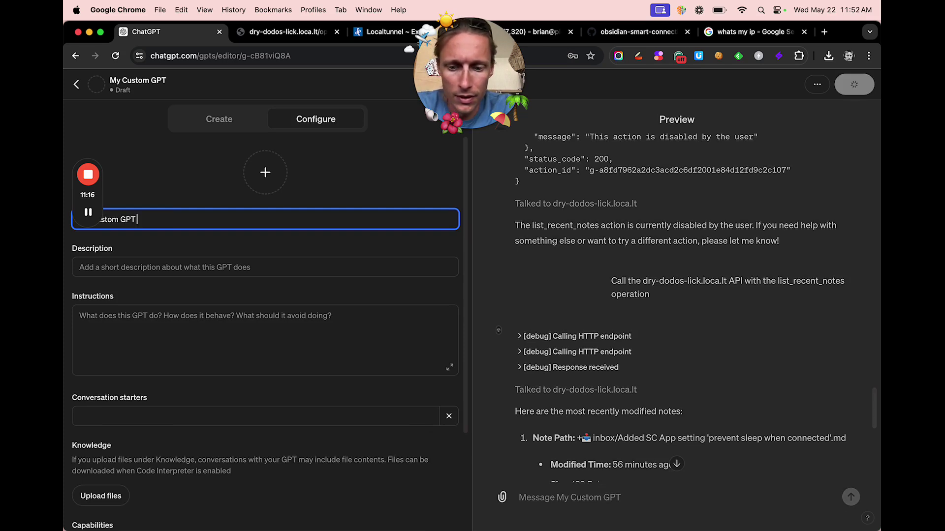
pyautogui.write(' for Free')
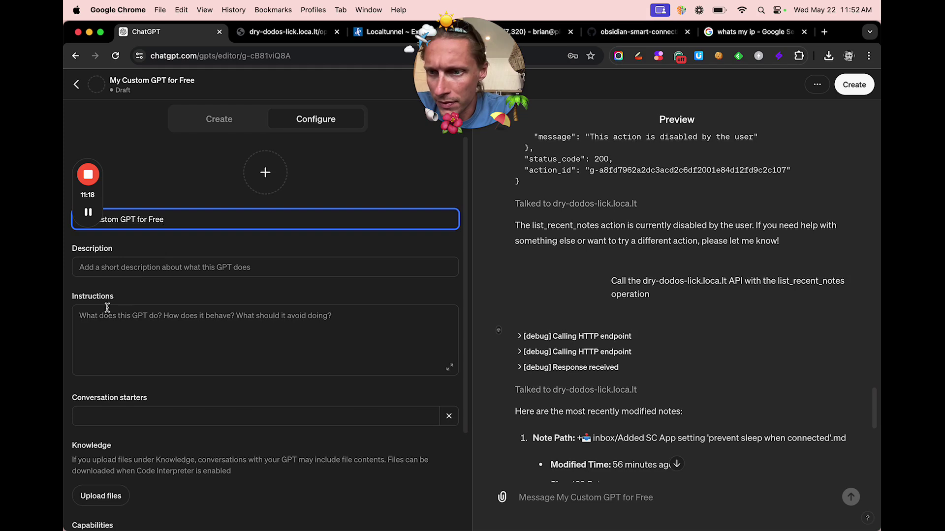
pyautogui.click(135, 270)
pyautogui.write('Test')
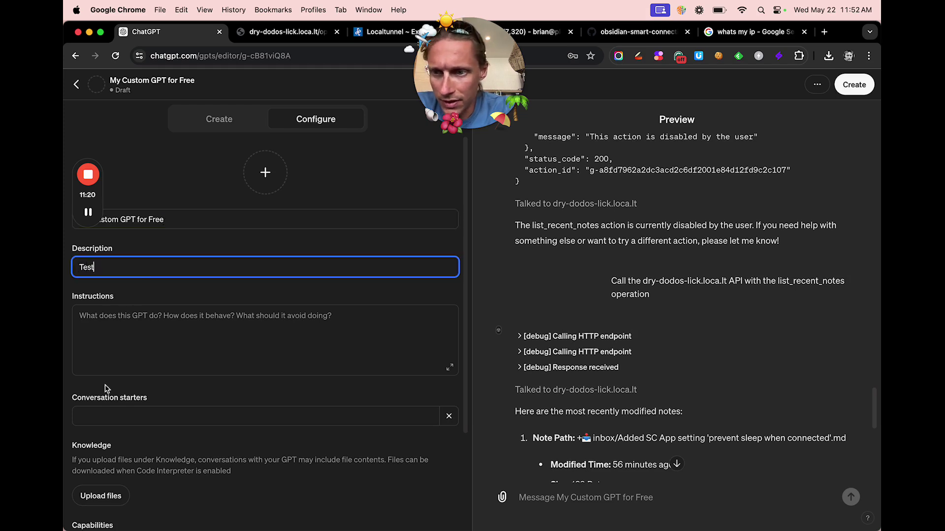
pyautogui.scroll(-3, 257, 363)
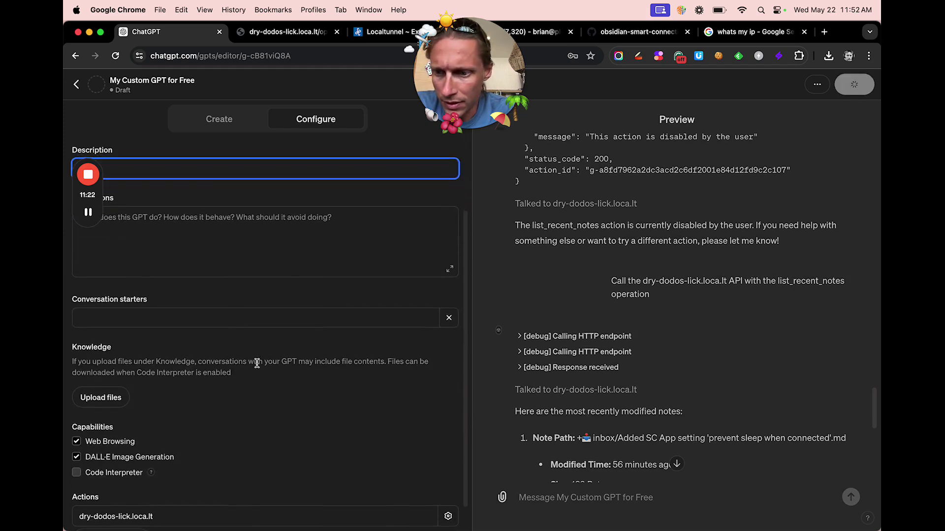
pyautogui.click(145, 456)
pyautogui.click(123, 441)
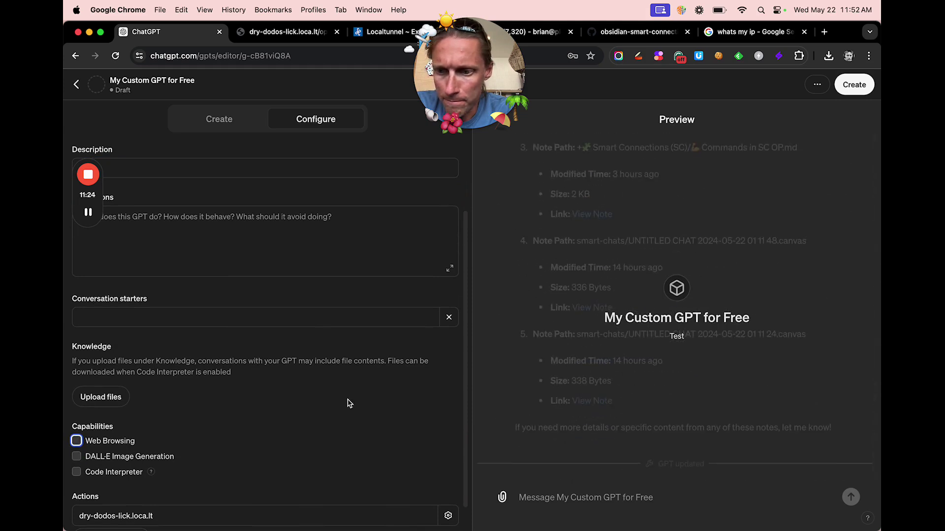
pyautogui.scroll(-1, 348, 401)
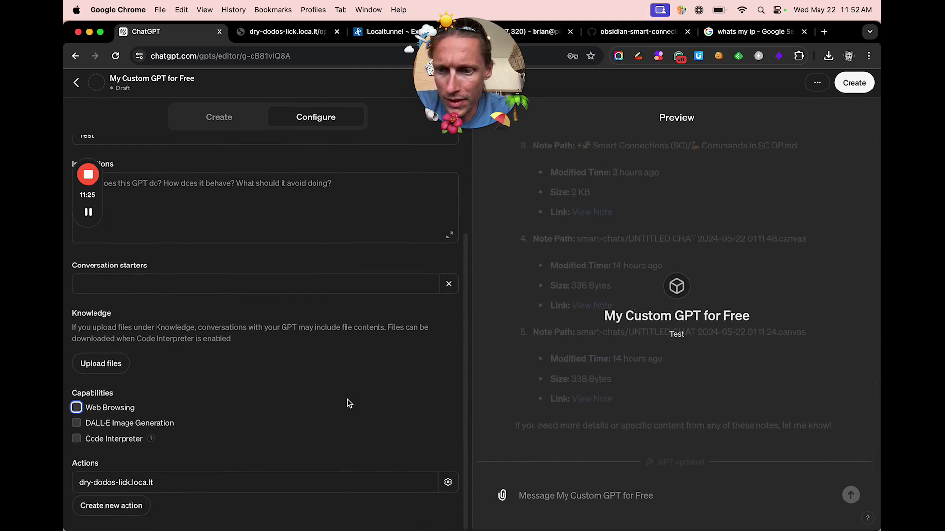
# Publish the GPT updates invite-only and open the GPT's chat page
pyautogui.click(855, 89)
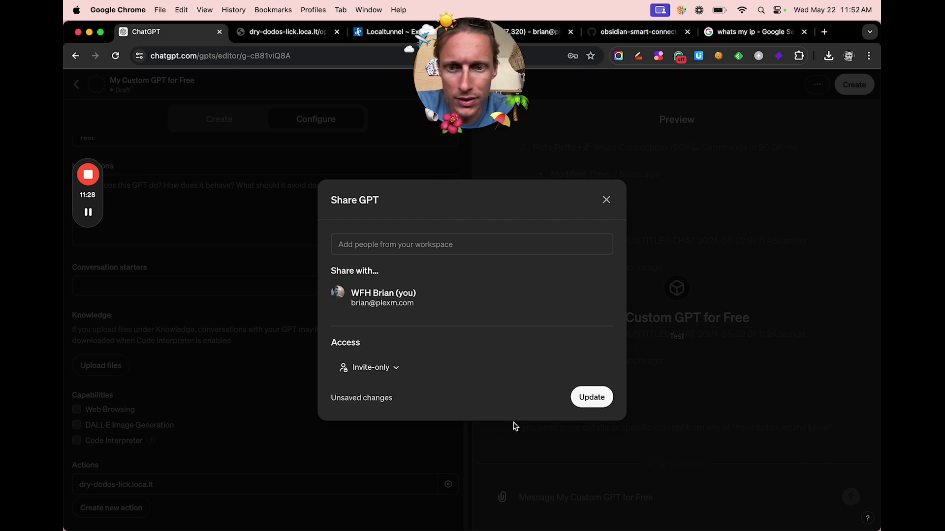
pyautogui.click(590, 403)
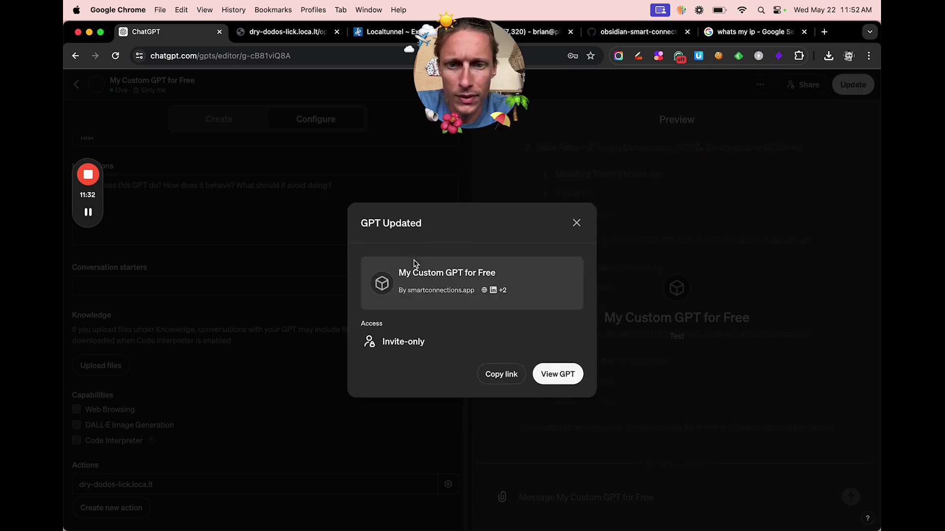
pyautogui.click(557, 376)
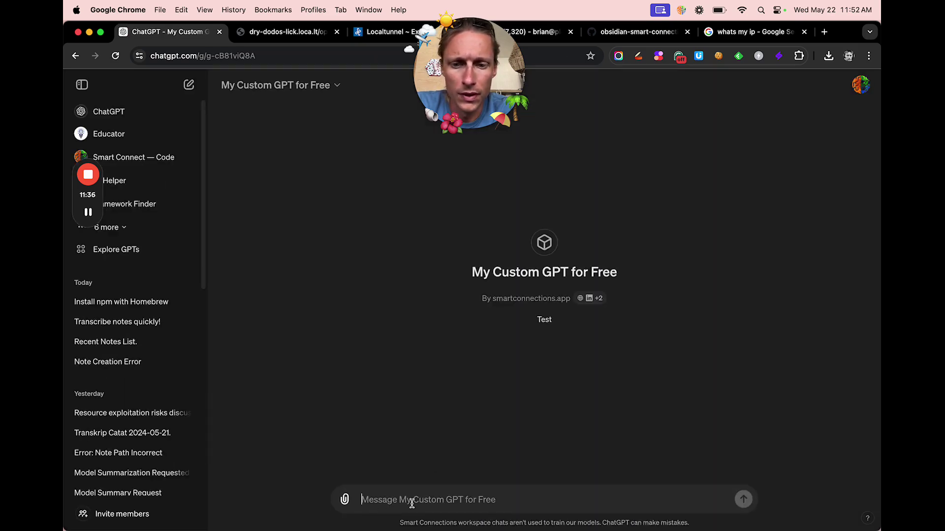
pyautogui.write('Sh')
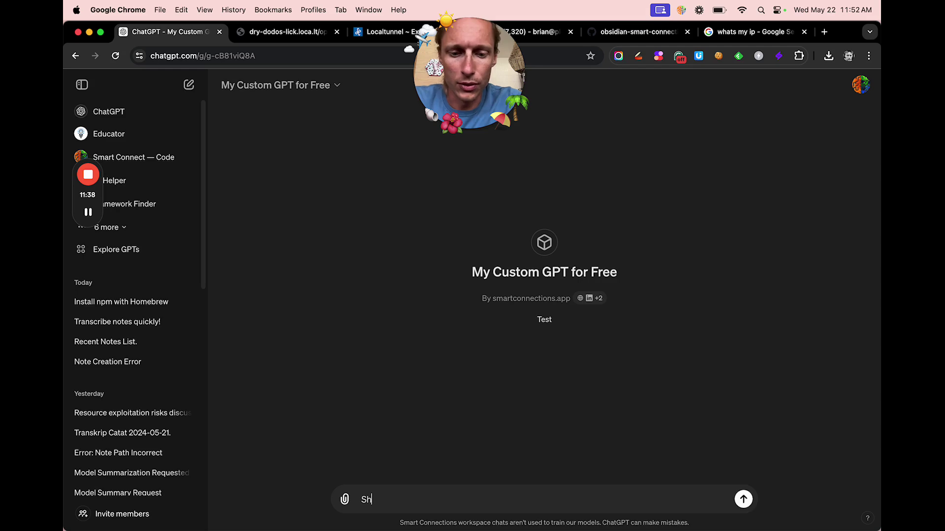
pyautogui.write('ow recent notee')
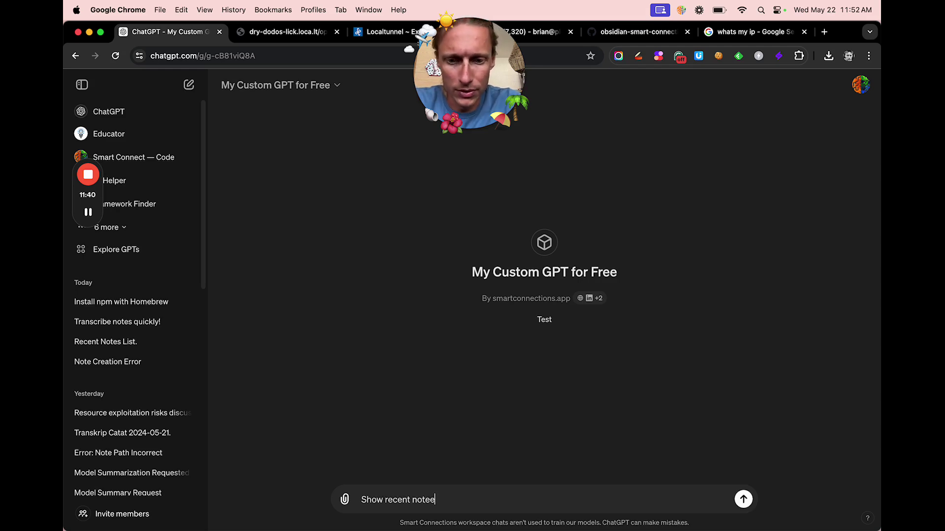
pyautogui.write('s')
# Ask the GPT for recent notes, always allow the tunnel site, then request a test note
pyautogui.press('Return')
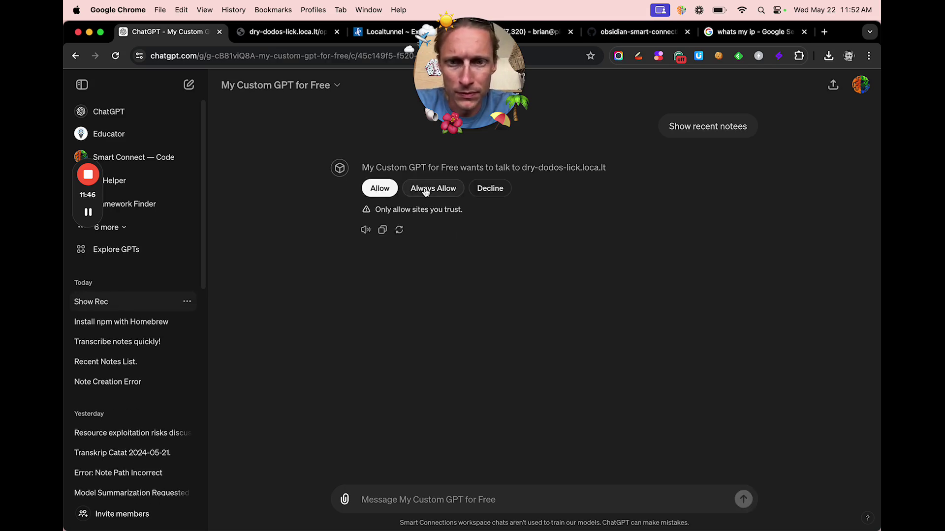
pyautogui.click(425, 190)
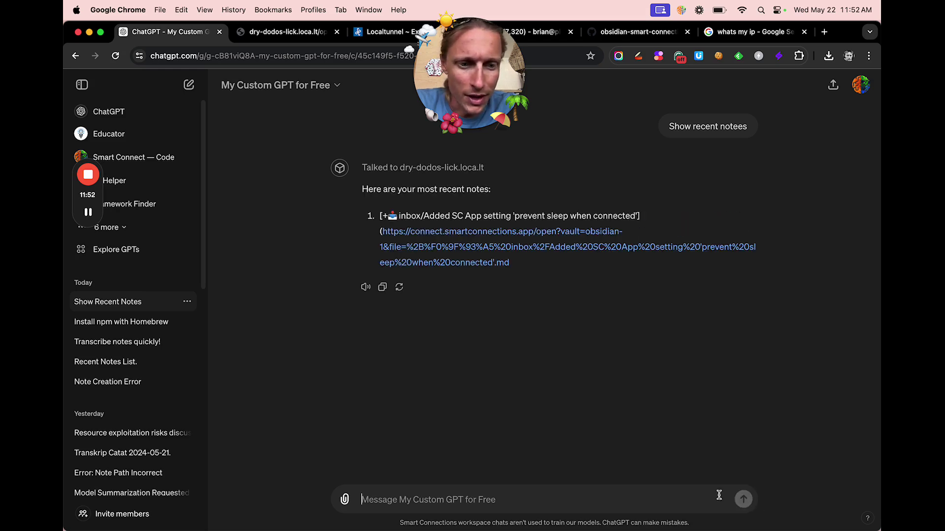
pyautogui.write('Creat')
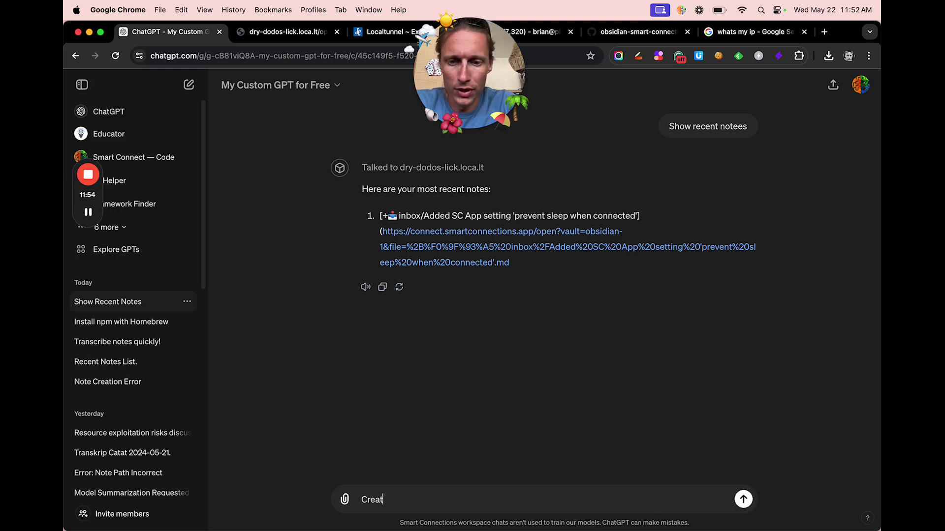
pyautogui.write('e a test note')
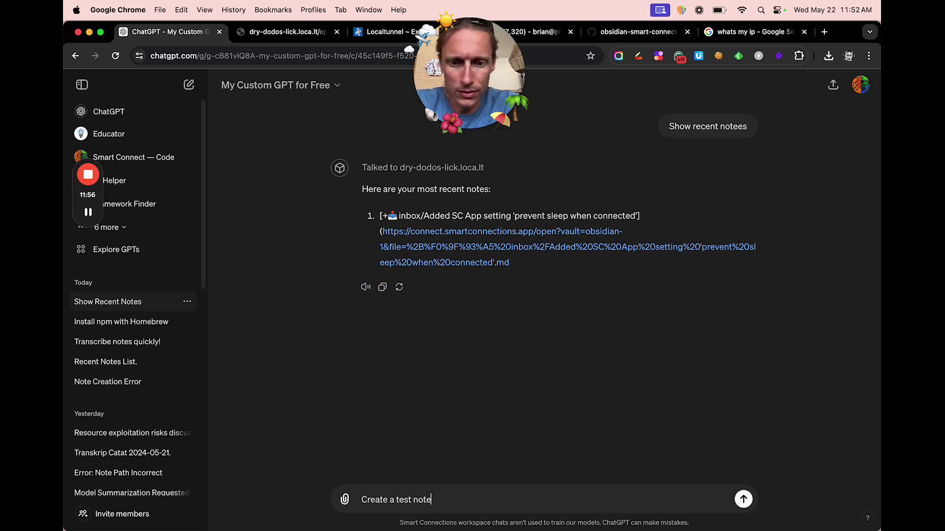
pyautogui.press('Return')
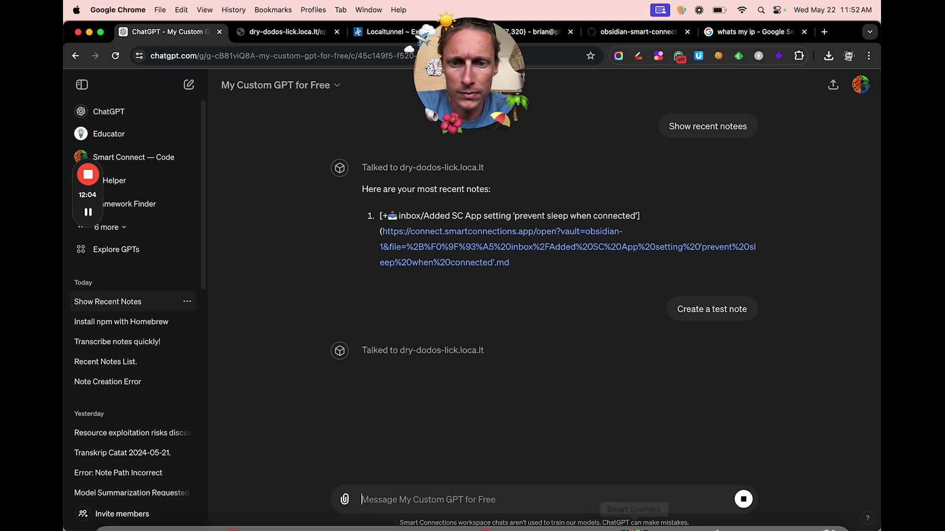
# Check Smart Connect and the developer console, then open the newly created test note
pyautogui.moveTo(472, 528)
pyautogui.click(694, 507)
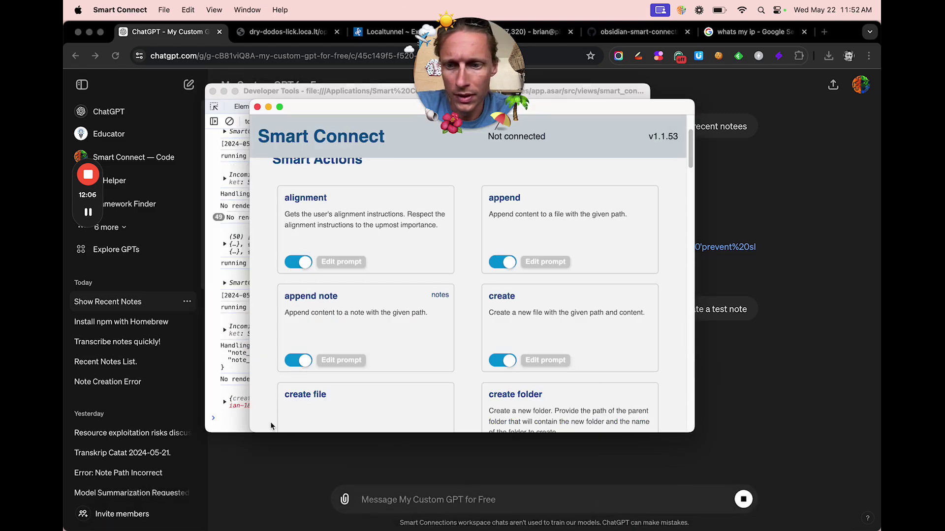
pyautogui.click(232, 423)
pyautogui.click(276, 483)
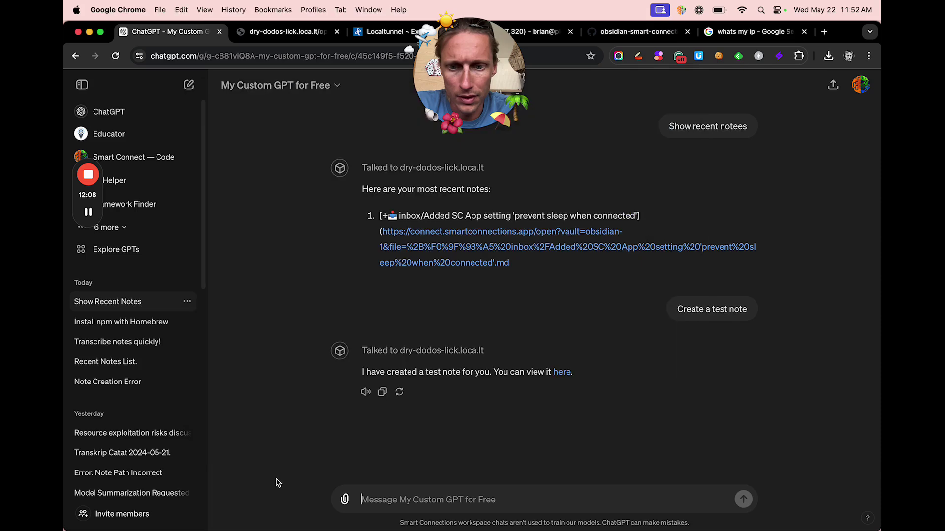
pyautogui.click(562, 373)
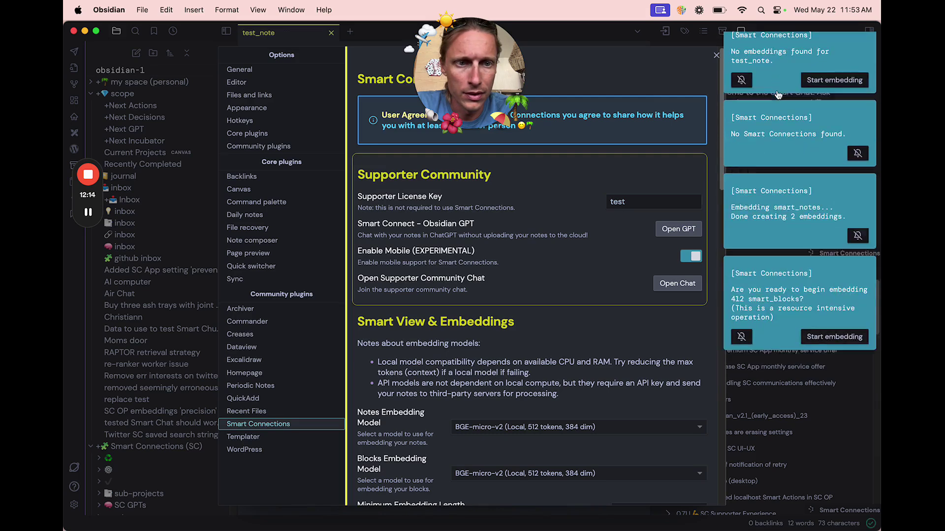
# Close settings and accept the line the GPT appended to test_note
pyautogui.press('Escape')
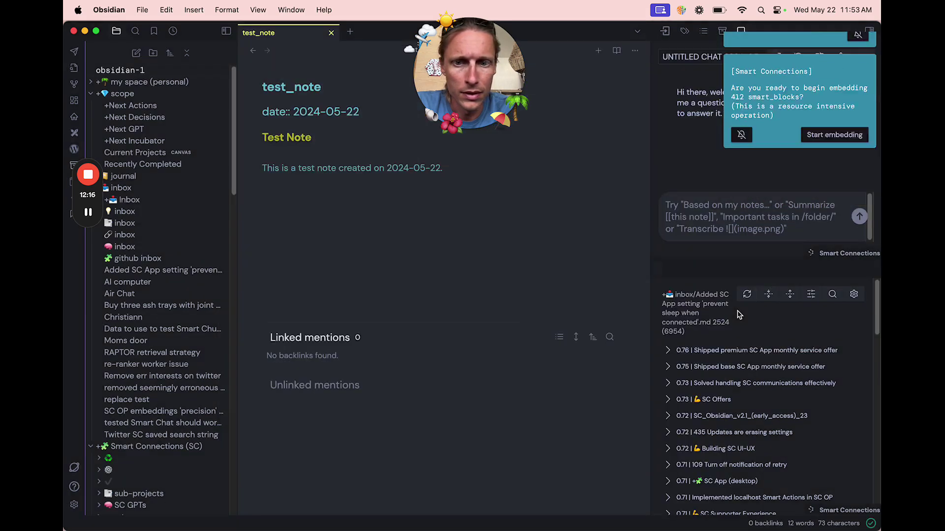
pyautogui.click(563, 168)
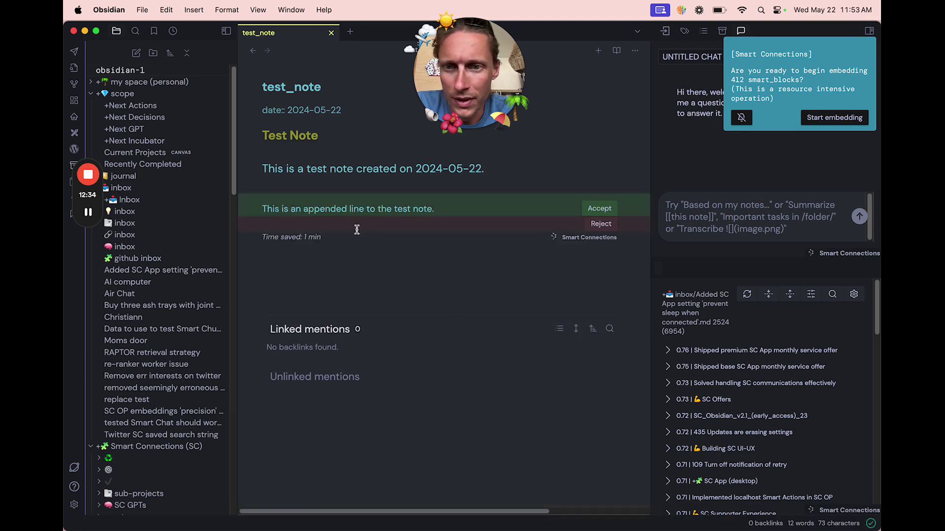
pyautogui.click(590, 211)
# Ask the GPT to change the appended text, then accept 'This is the new appended text.'
pyautogui.click(510, 515)
pyautogui.write('Change the appended text to something ne')
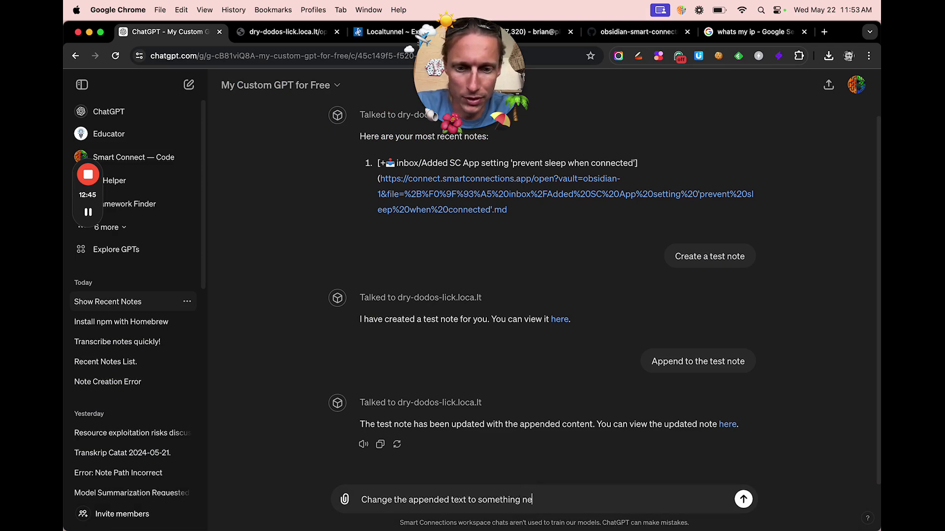
pyautogui.write('w')
pyautogui.press('Return')
pyautogui.click(545, 510)
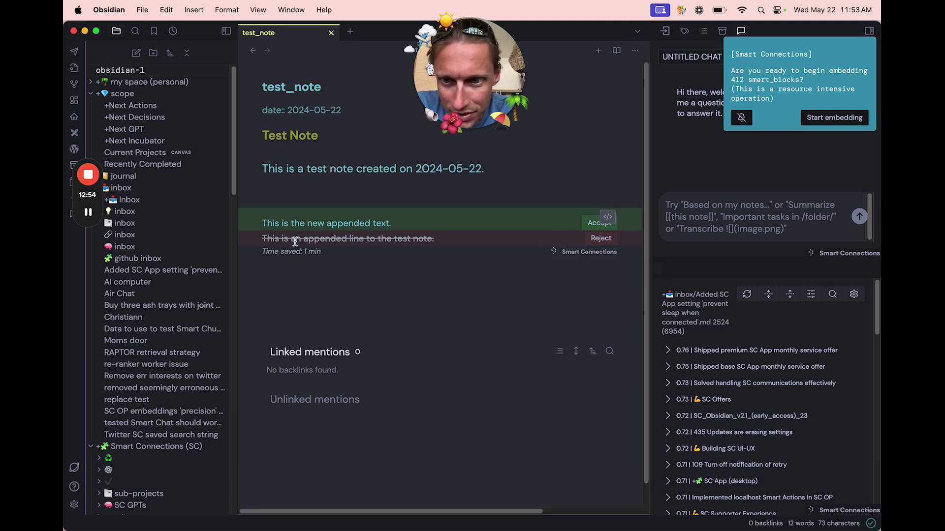
pyautogui.click(590, 224)
pyautogui.moveTo(472, 529)
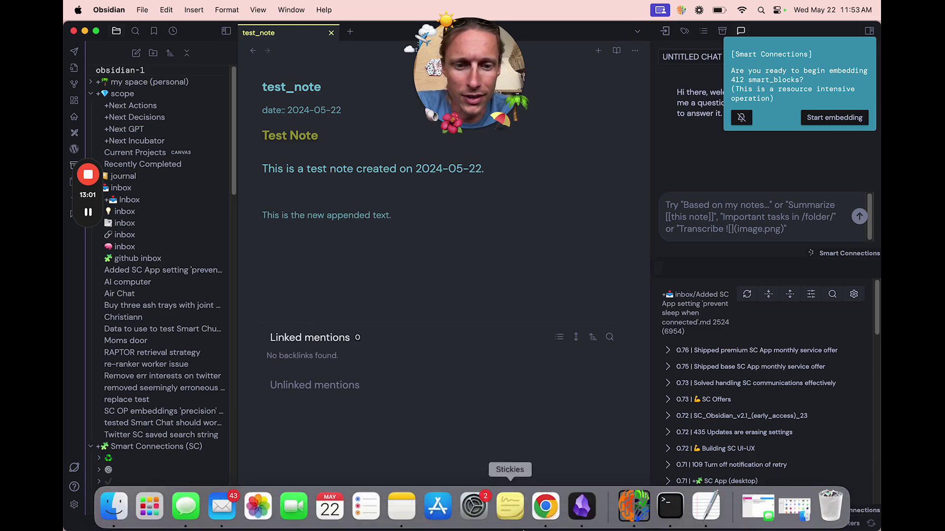
# Open the official Smart Connect — Obsidian GPT link, then return to Smart Connect's settings
pyautogui.click(634, 507)
pyautogui.scroll(1, 457, 237)
pyautogui.scroll(2, 458, 234)
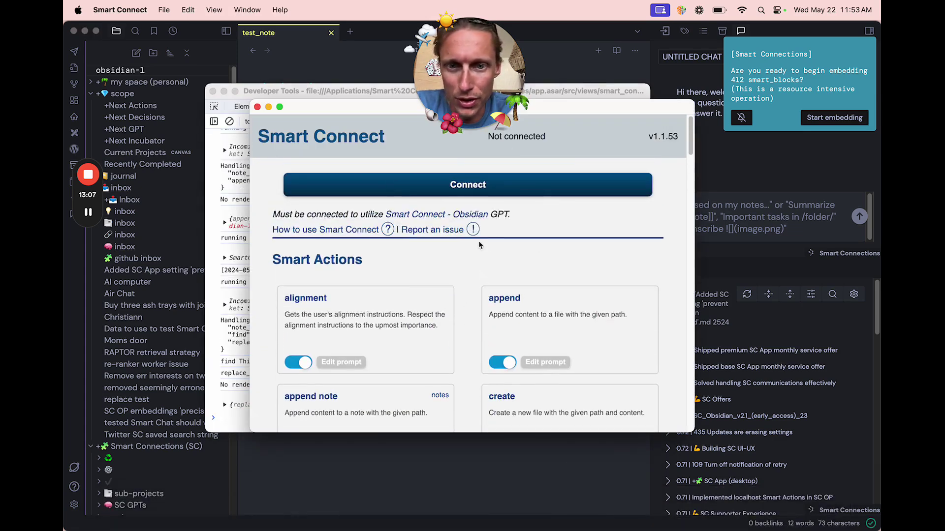
pyautogui.click(445, 218)
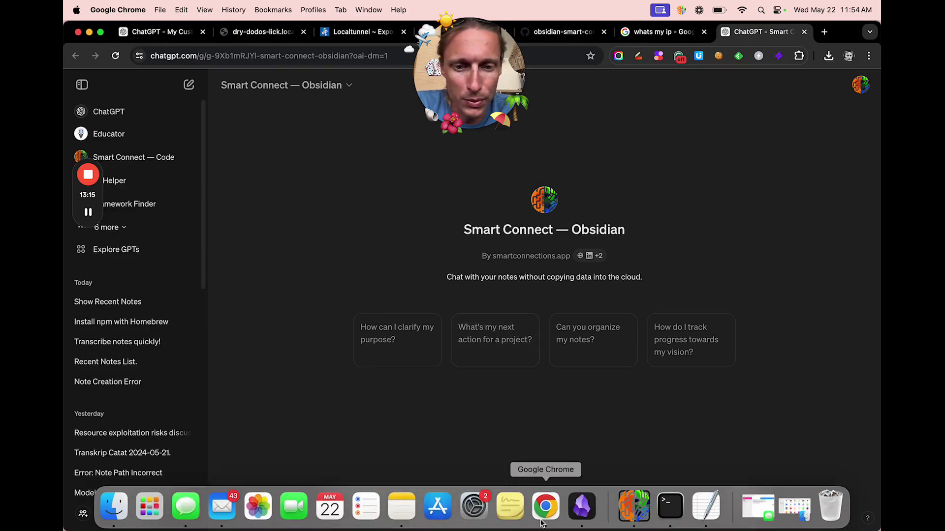
pyautogui.click(633, 506)
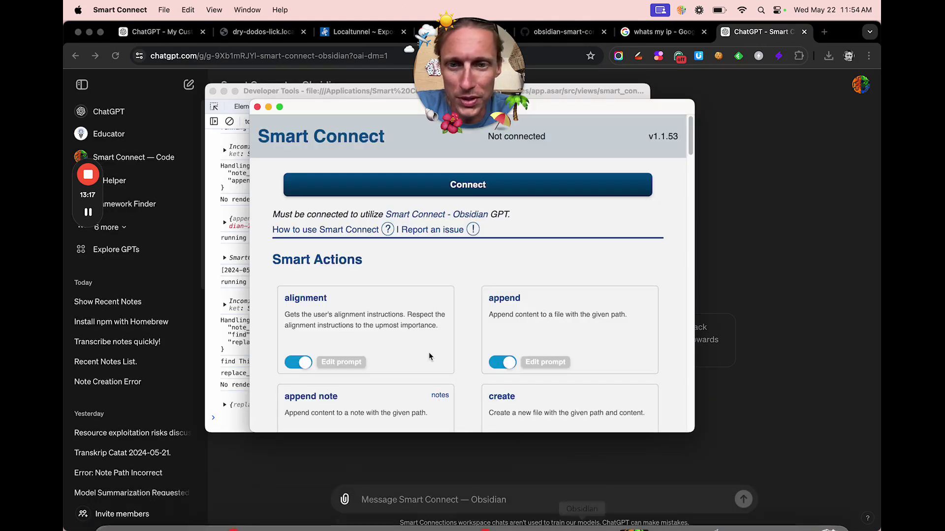
pyautogui.scroll(-2, 457, 326)
pyautogui.scroll(-2, 457, 327)
pyautogui.scroll(-2, 457, 326)
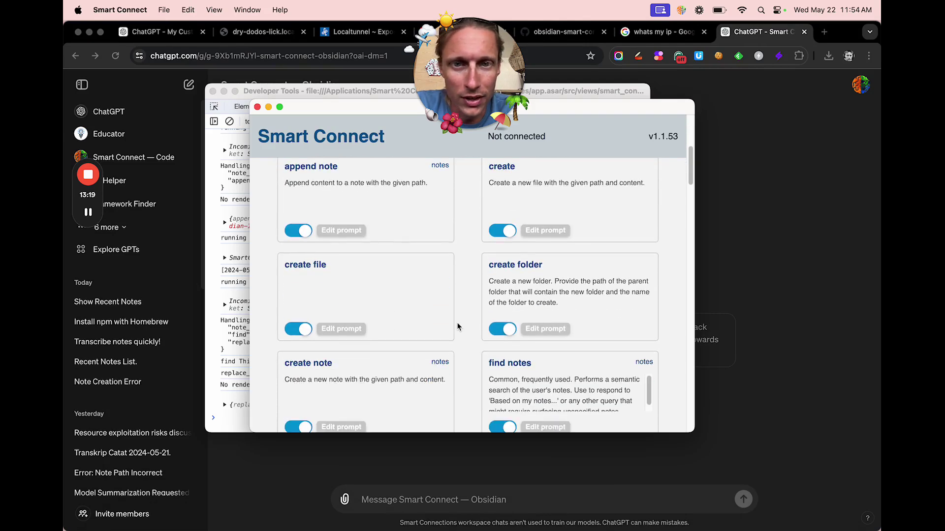
pyautogui.scroll(-2, 458, 327)
pyautogui.scroll(-3, 457, 327)
pyautogui.scroll(-3, 456, 326)
pyautogui.scroll(-3, 457, 327)
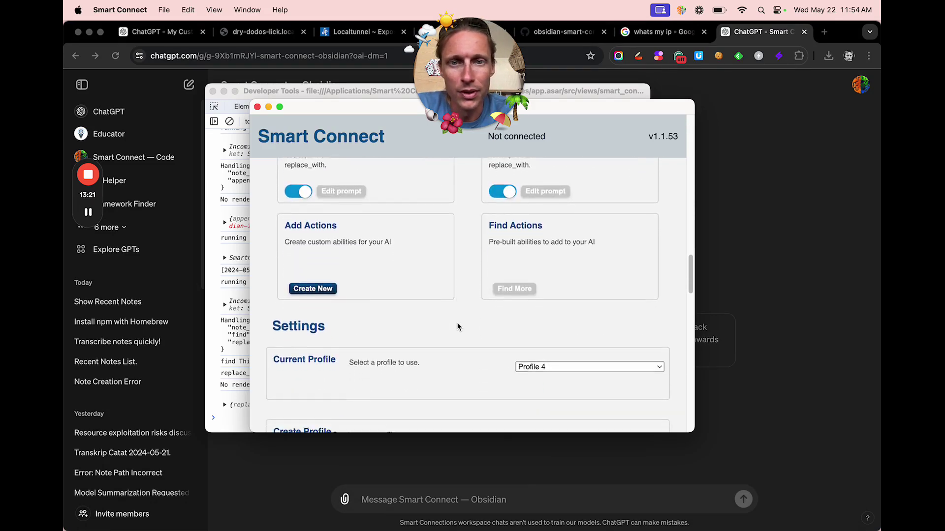
pyautogui.scroll(-2, 457, 326)
pyautogui.scroll(-1, 457, 326)
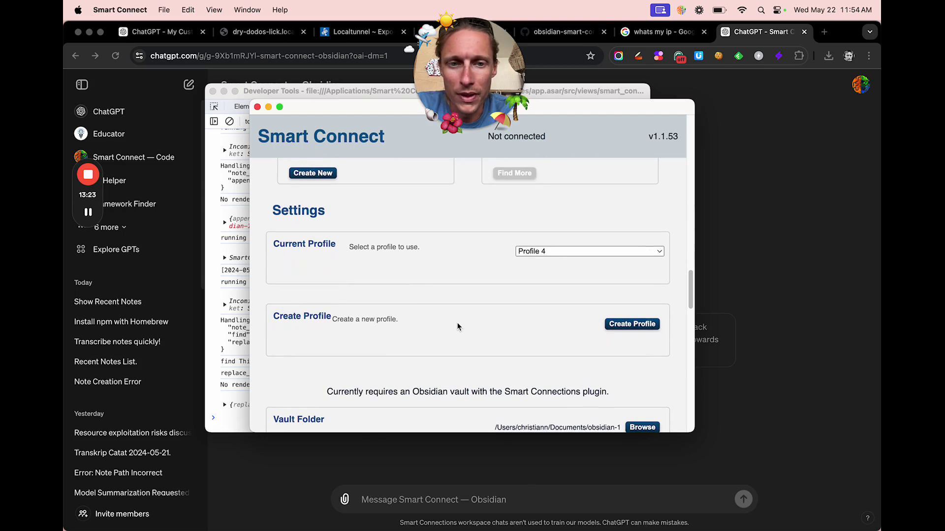
pyautogui.scroll(-3, 457, 326)
pyautogui.scroll(-3, 457, 326)
pyautogui.scroll(-1, 457, 326)
pyautogui.scroll(-3, 457, 326)
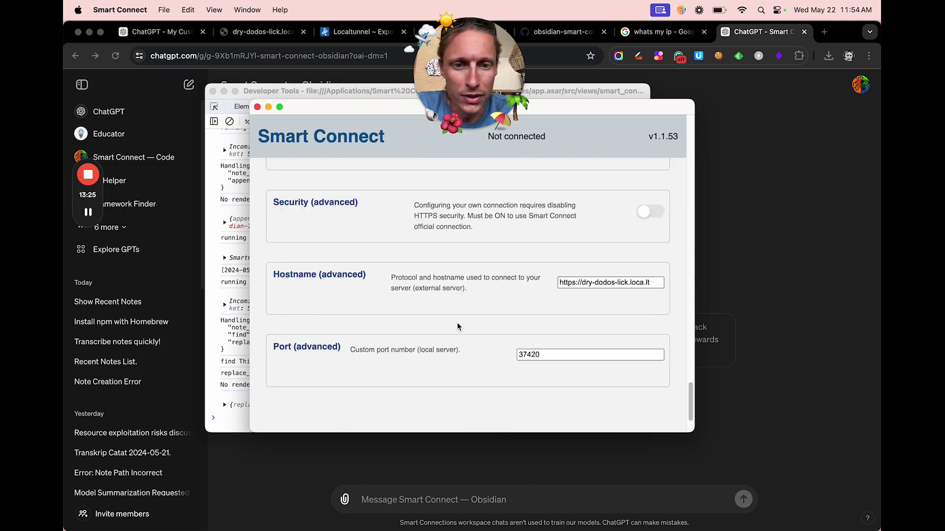
pyautogui.scroll(-2, 458, 327)
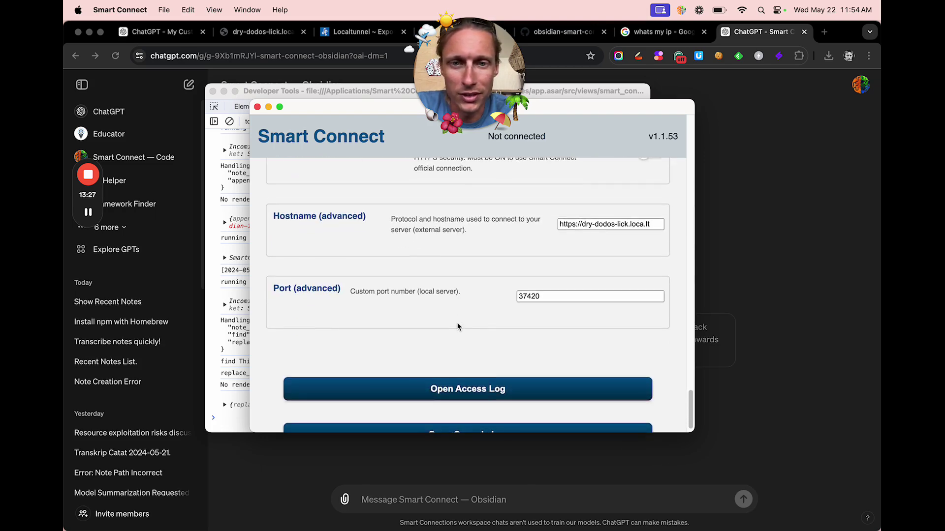